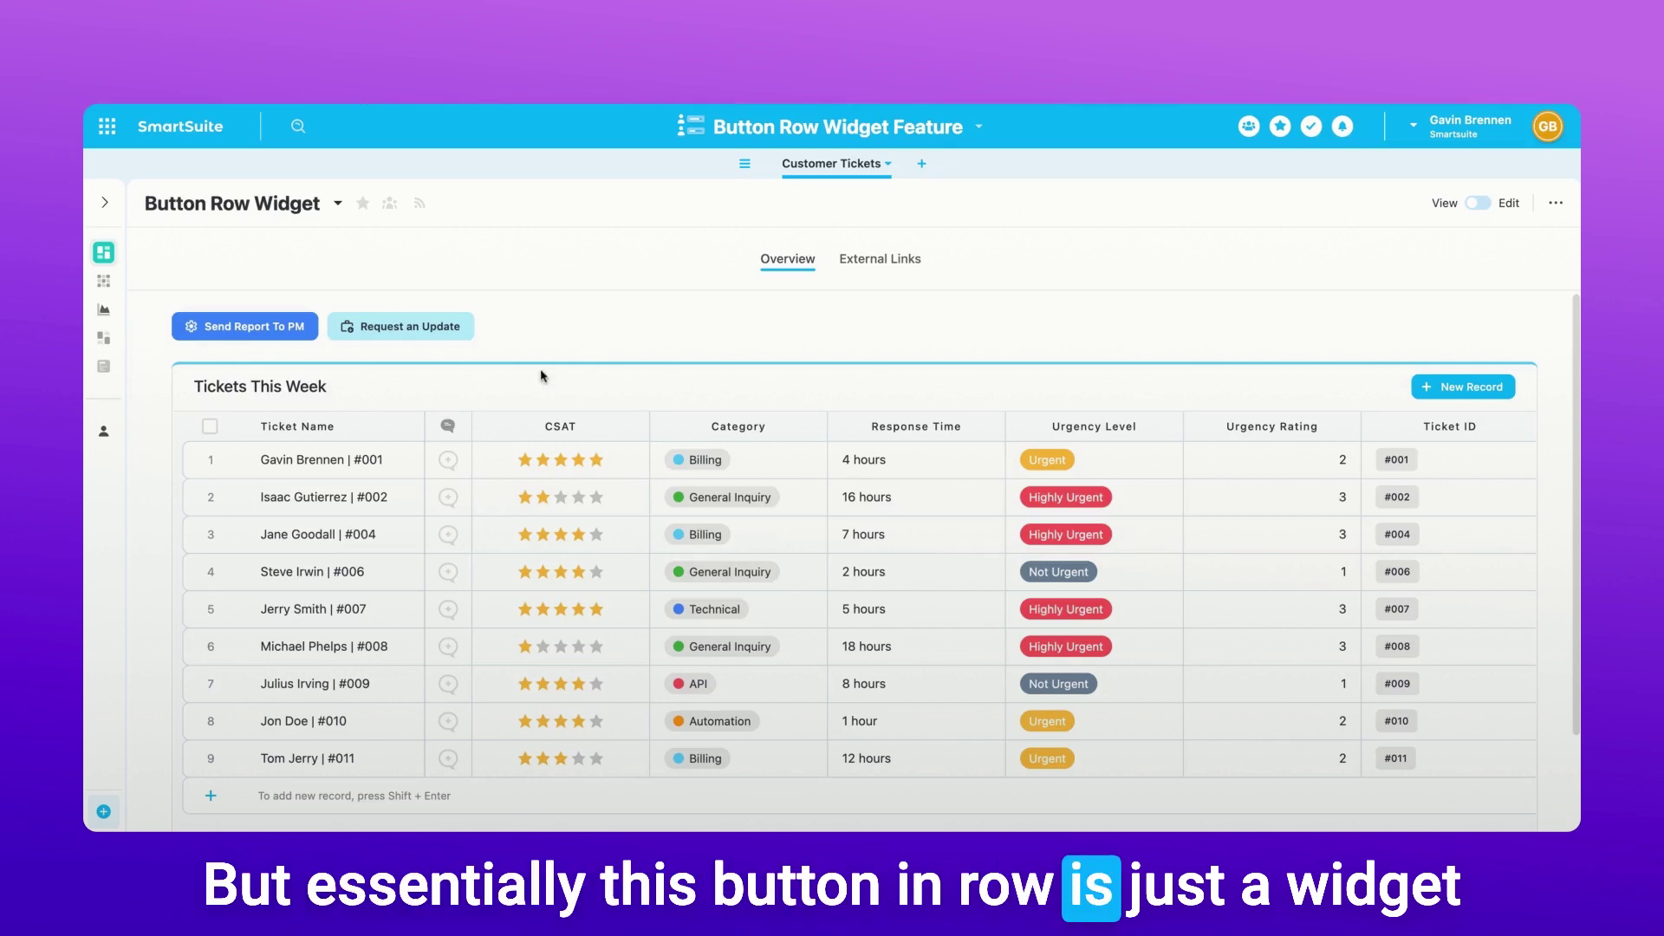
- Switch the Button Row Widget dashboard from View to Edit mode
{"action": "left_click", "coordinate": [1478, 202]}
{"action": "mouse_move", "coordinate": [815, 331]}
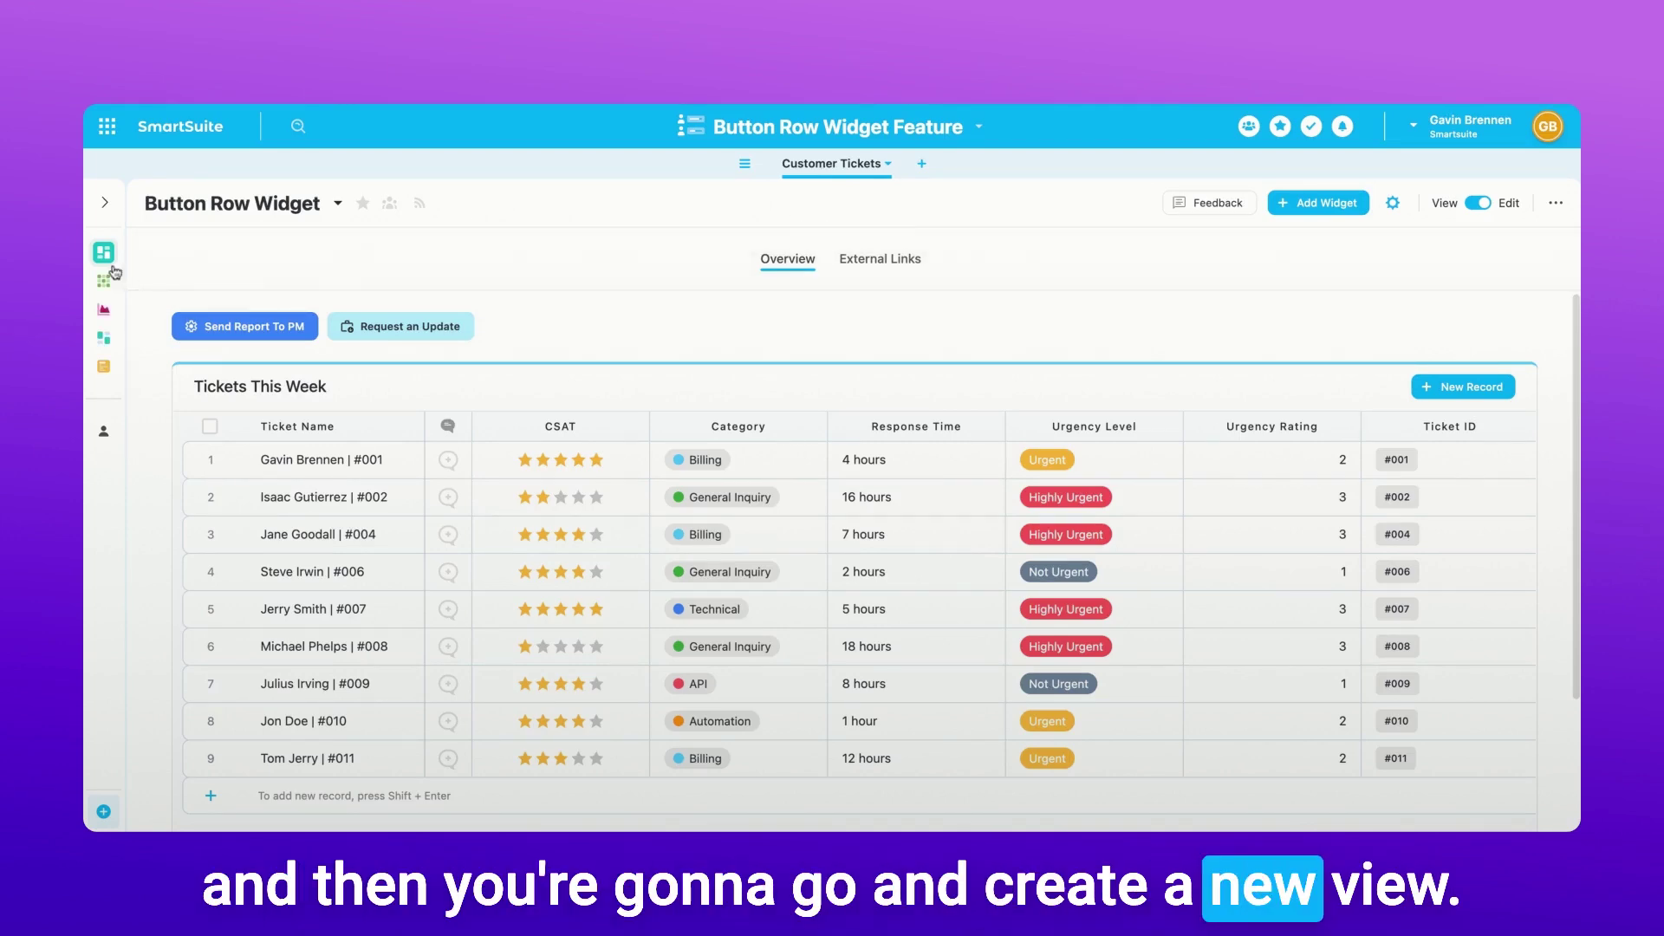
- Create a new Dashboard-type view, Dashboard 1, from the Explore View Types list
{"action": "mouse_move", "coordinate": [161, 270]}
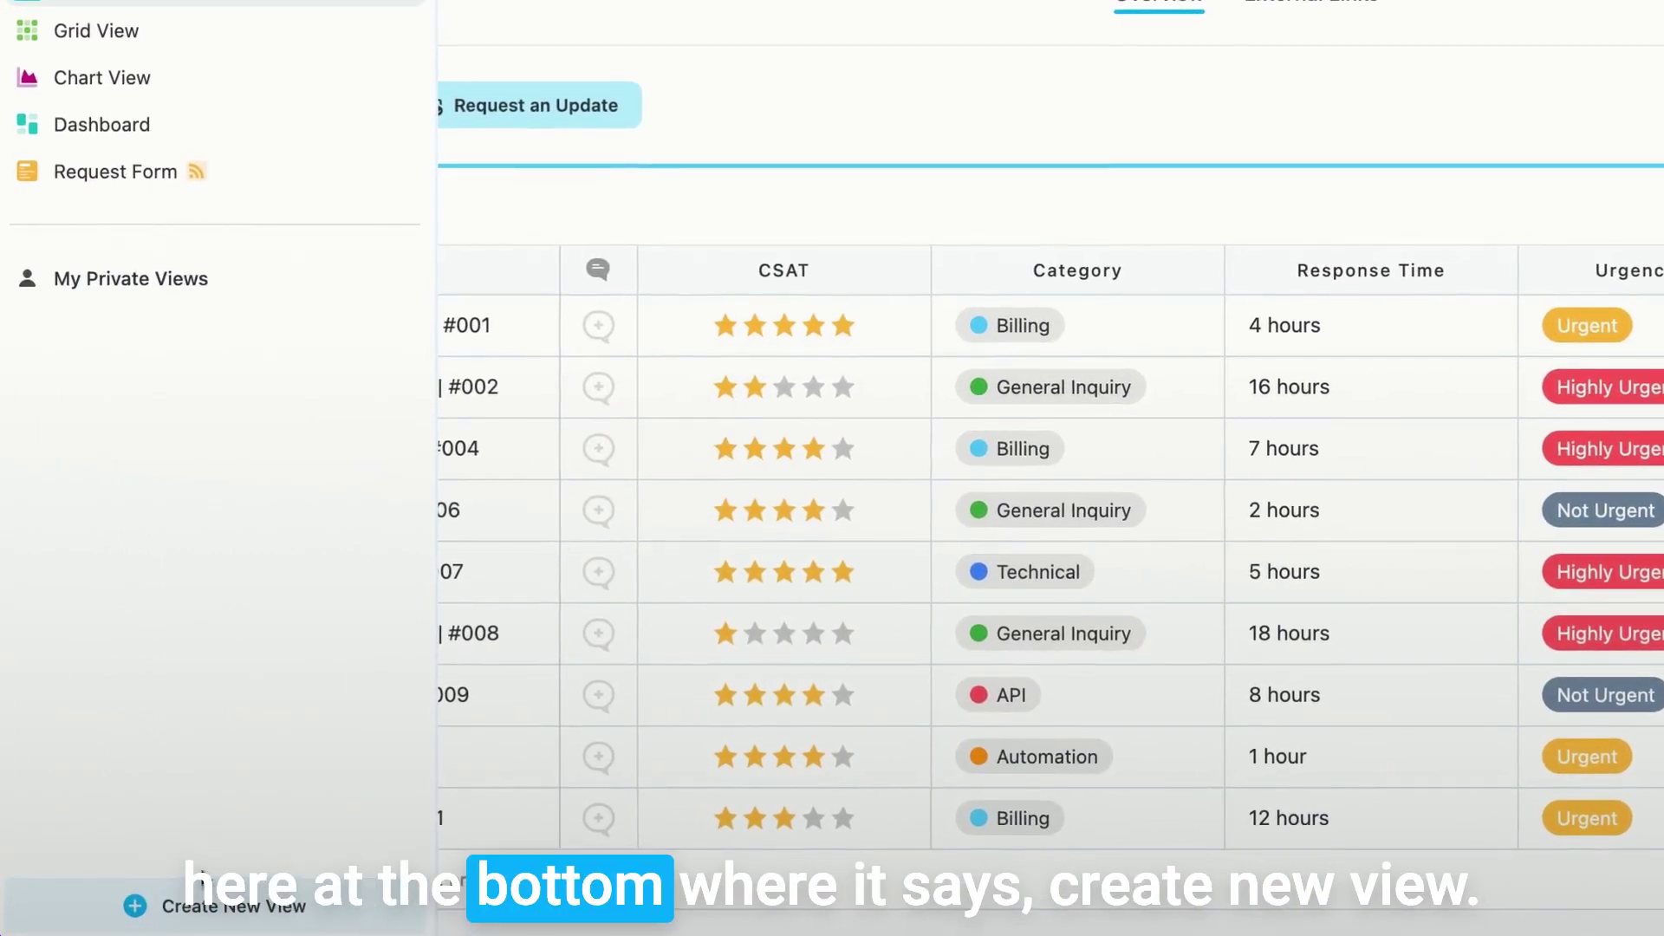
{"action": "left_click", "coordinate": [185, 905]}
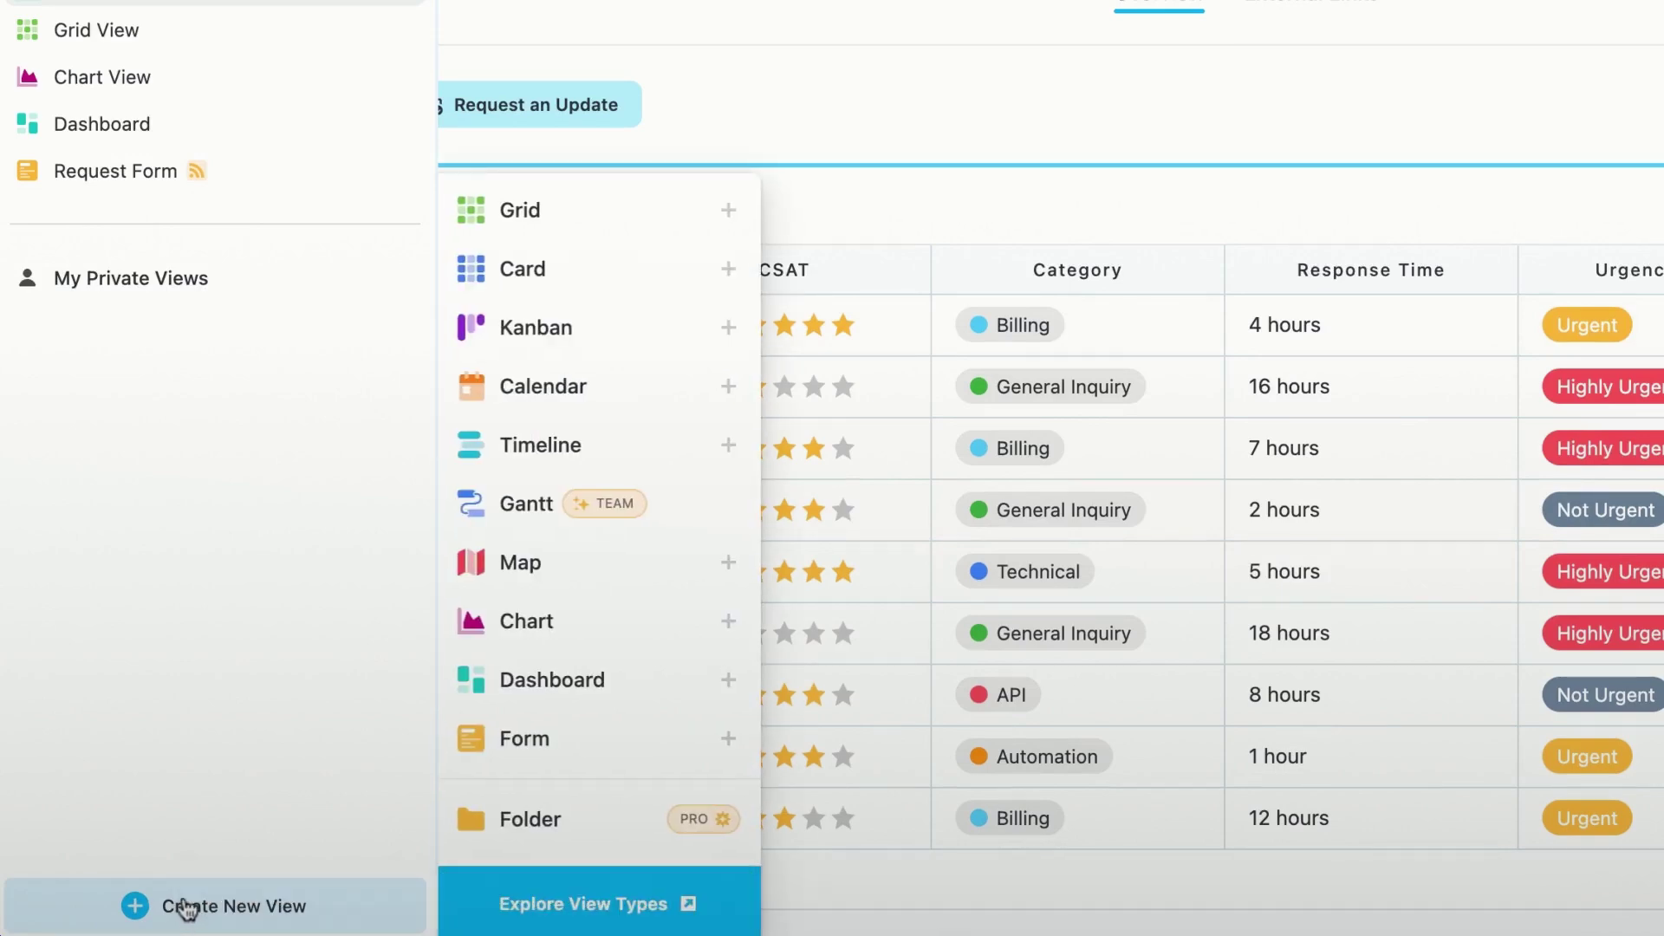
{"action": "left_click", "coordinate": [599, 903]}
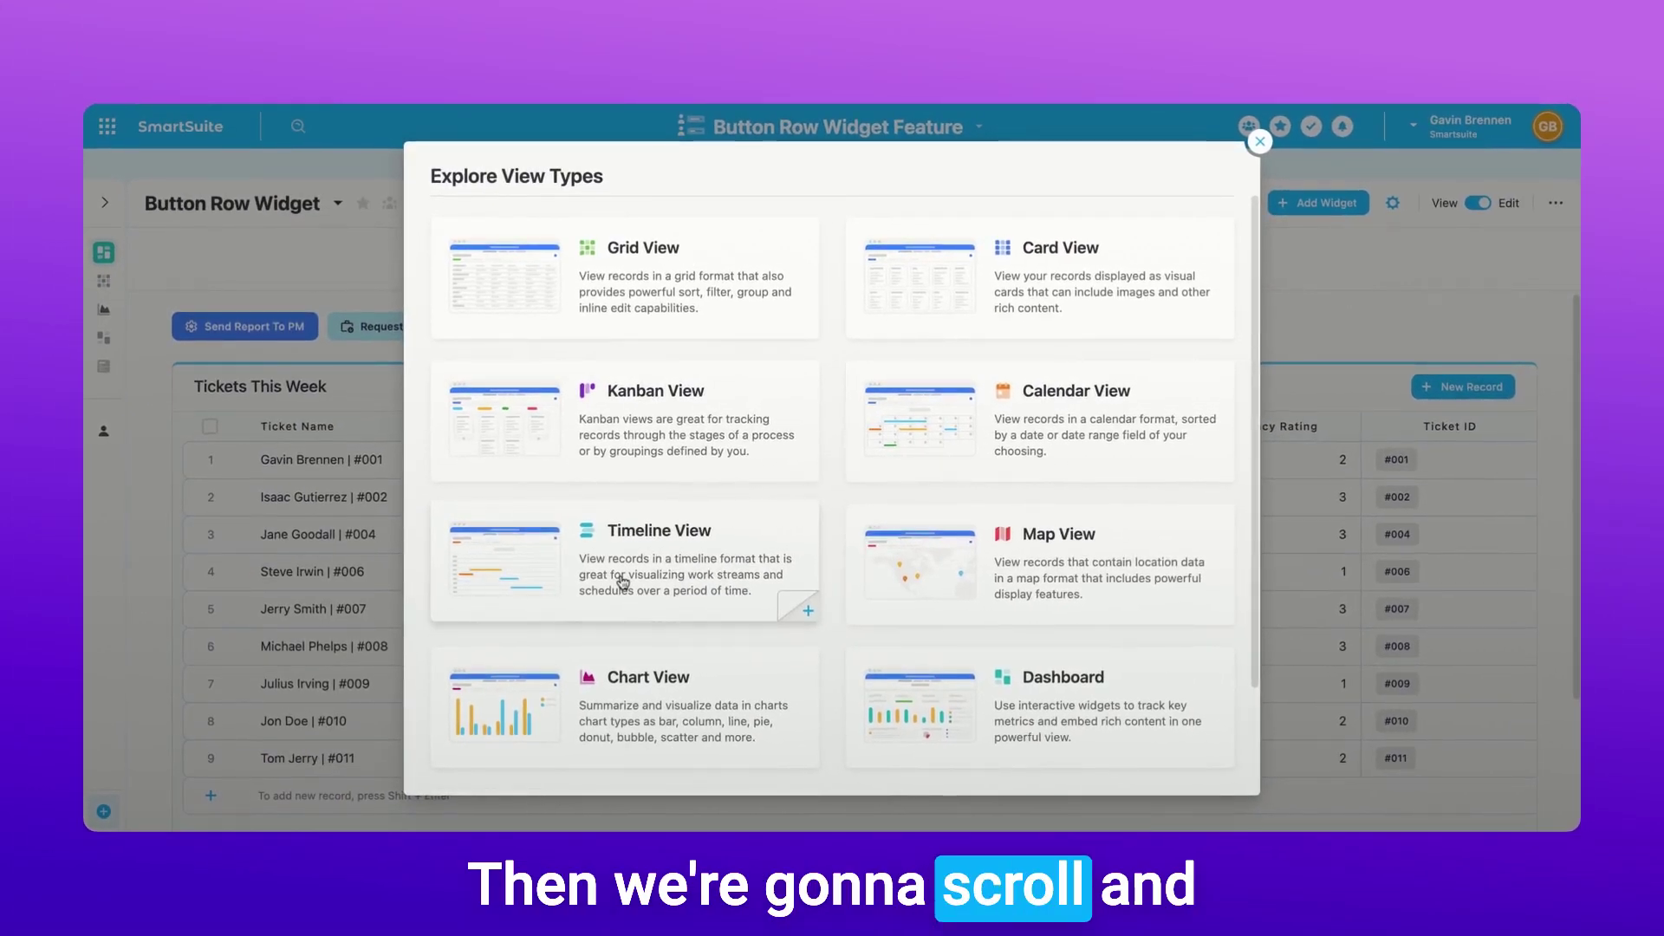
{"action": "scroll", "coordinate": [622, 582], "scroll_direction": "down", "scroll_amount": 3}
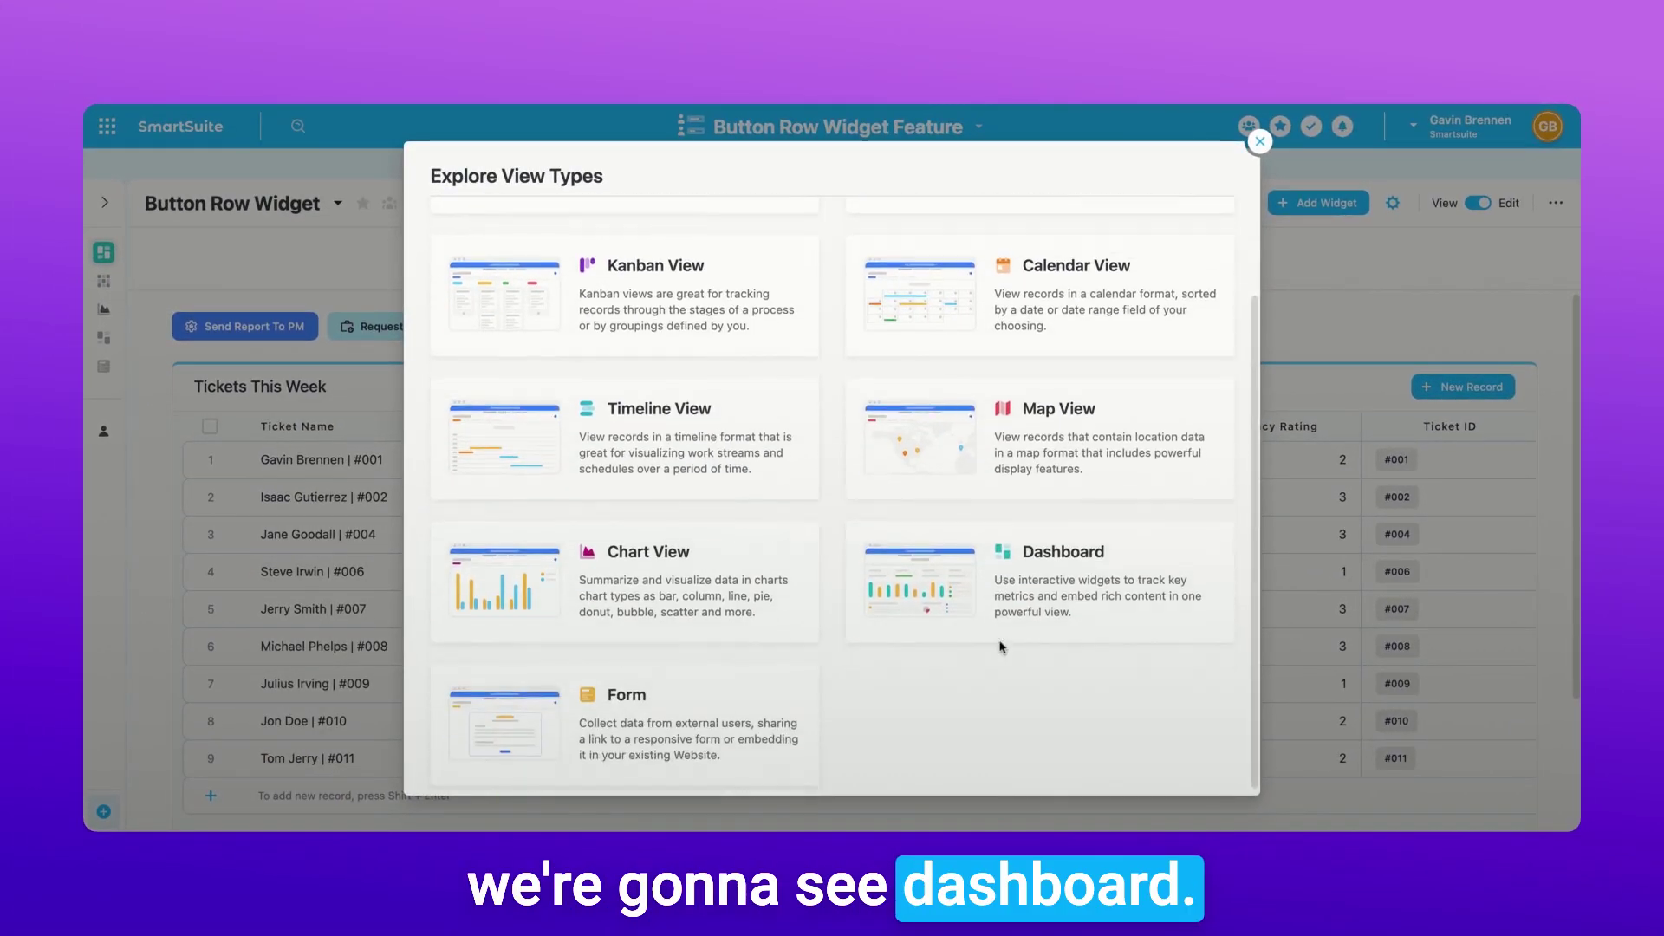
{"action": "left_click", "coordinate": [1009, 577]}
{"action": "left_click", "coordinate": [985, 584]}
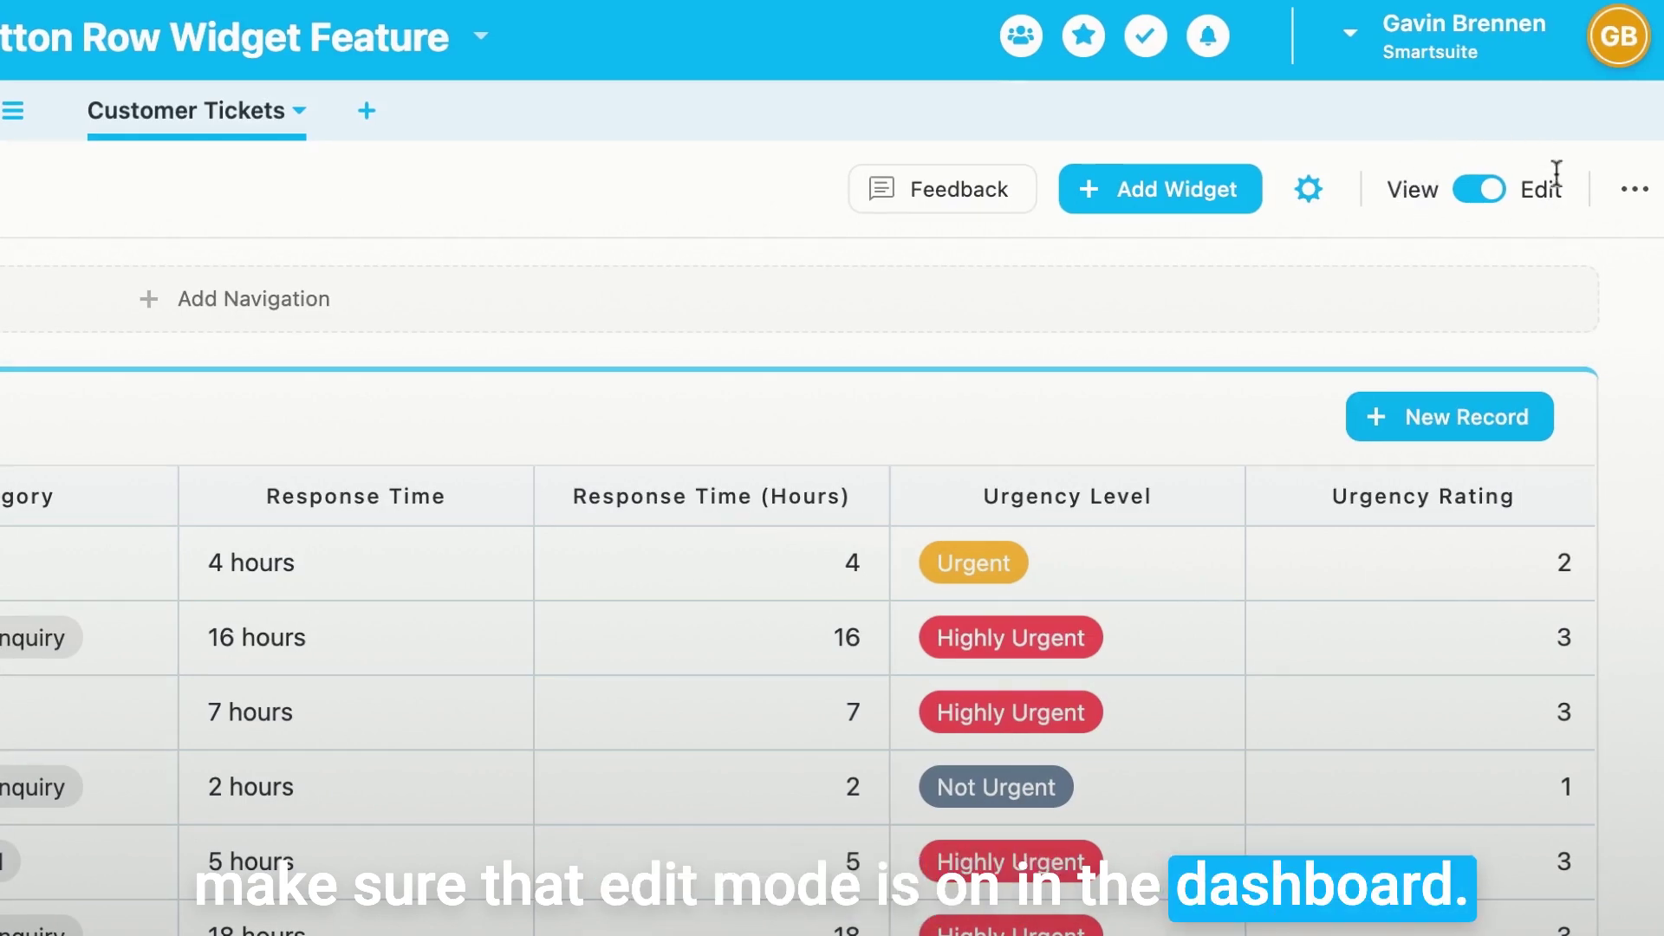
- With edit mode back on, search widgets for 'butt' and add the Button Row widget
{"action": "left_click", "coordinate": [1486, 193]}
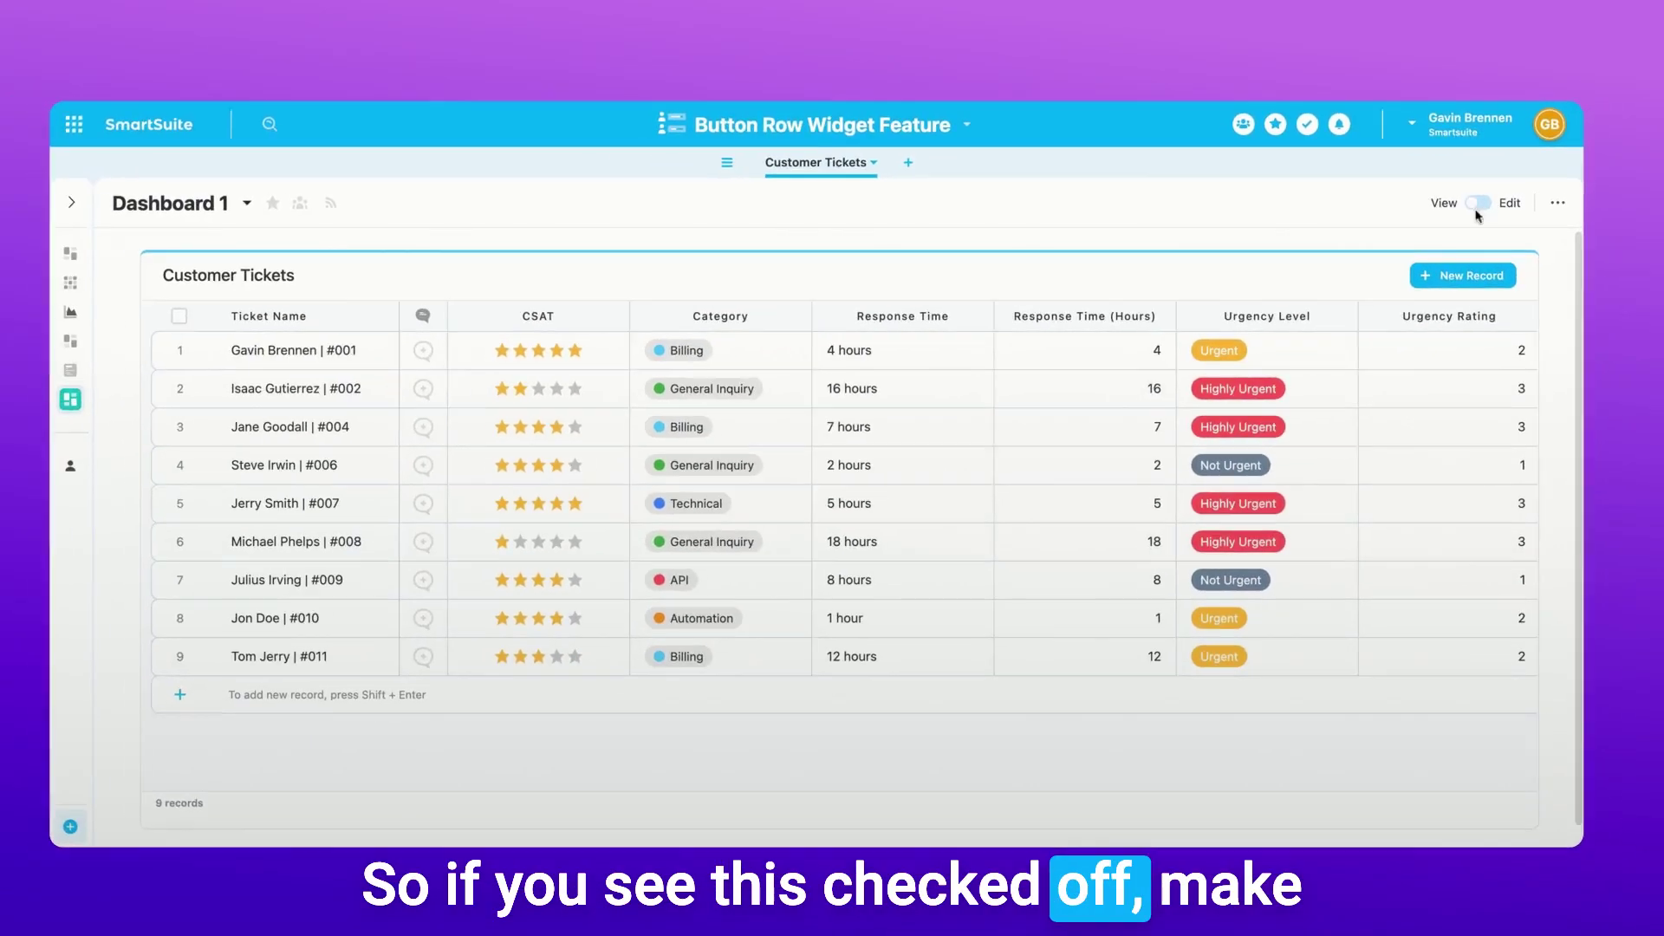
{"action": "left_click", "coordinate": [1482, 205]}
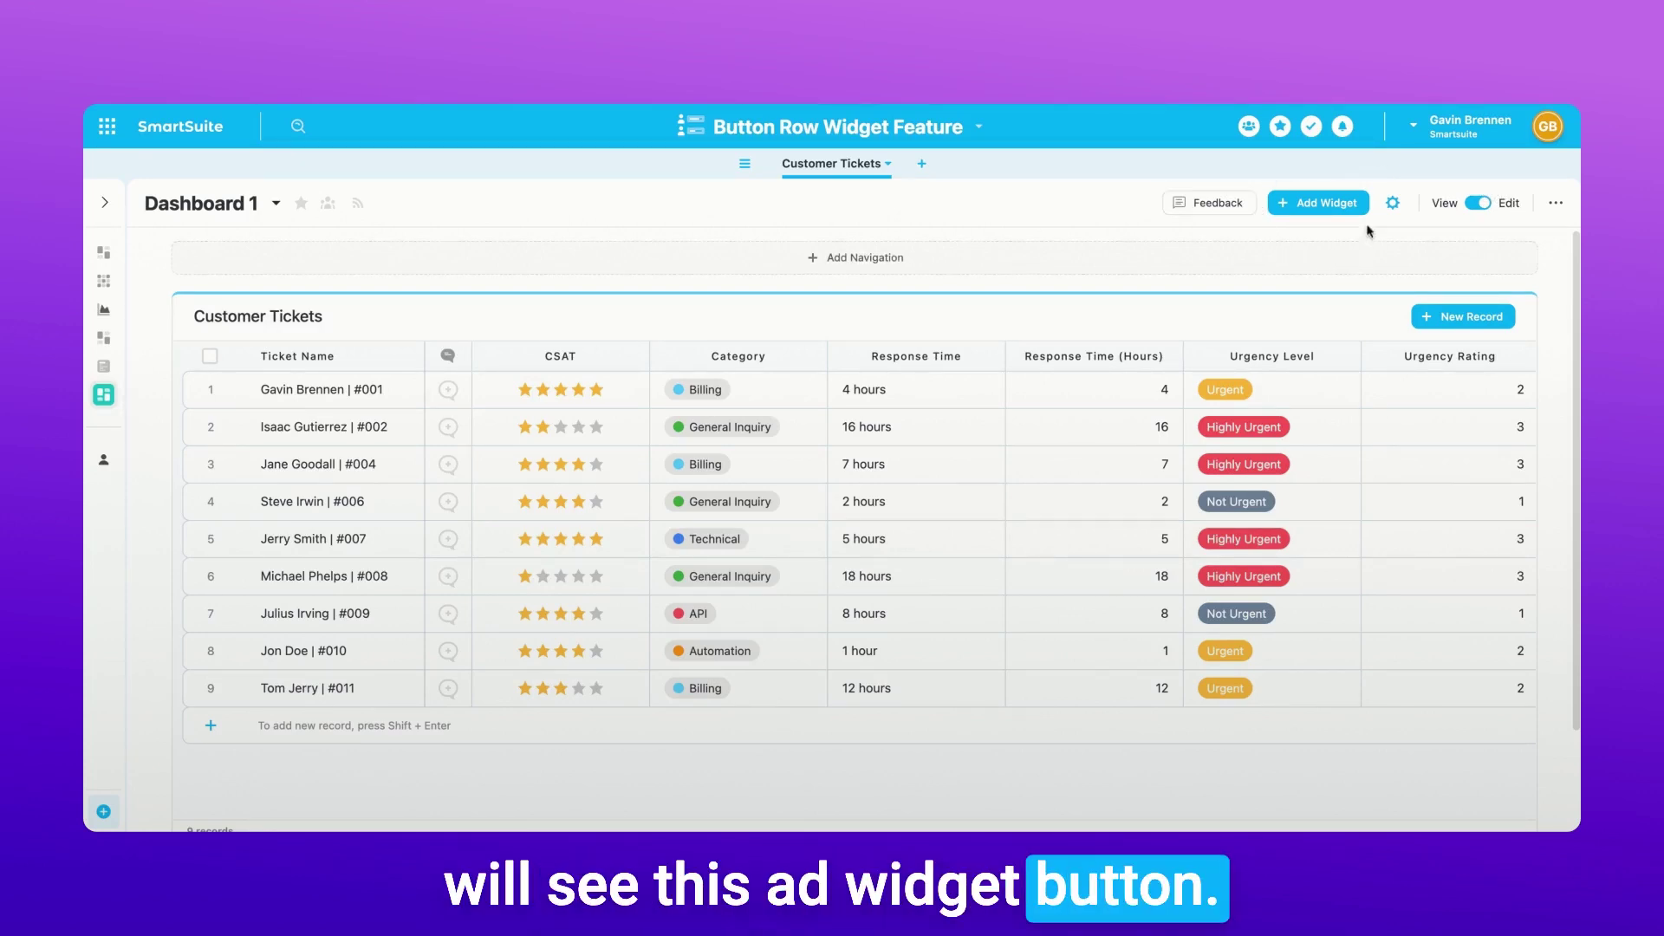
{"action": "left_click", "coordinate": [1334, 205]}
{"action": "type", "text": "button"}
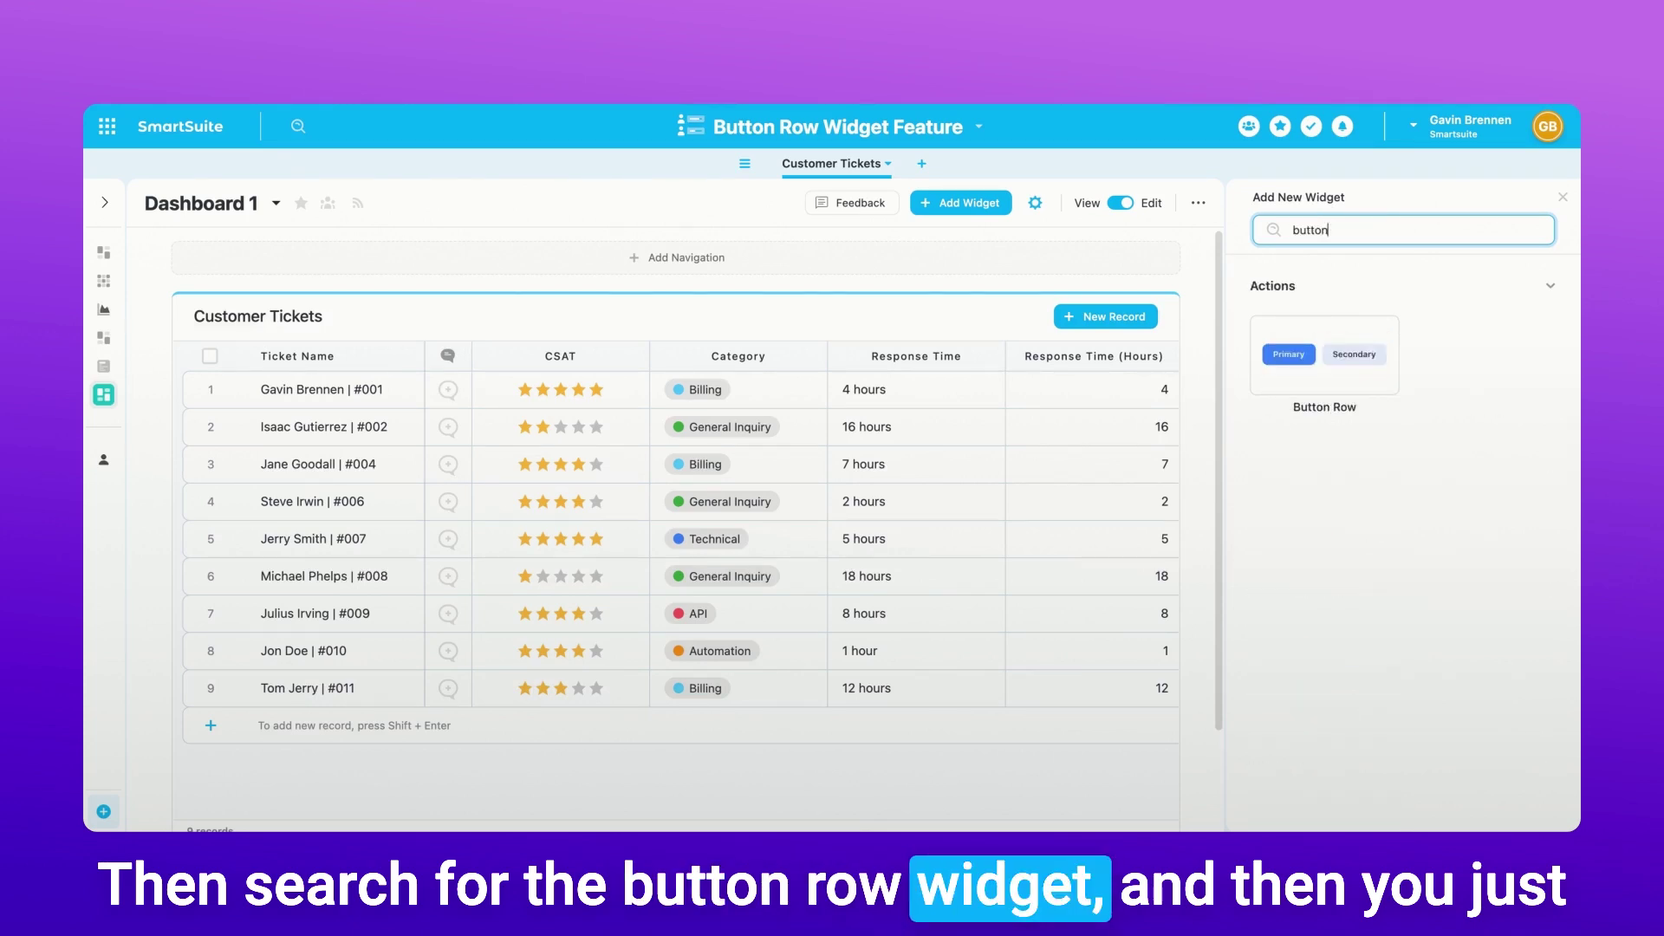
{"action": "mouse_move", "coordinate": [1282, 351]}
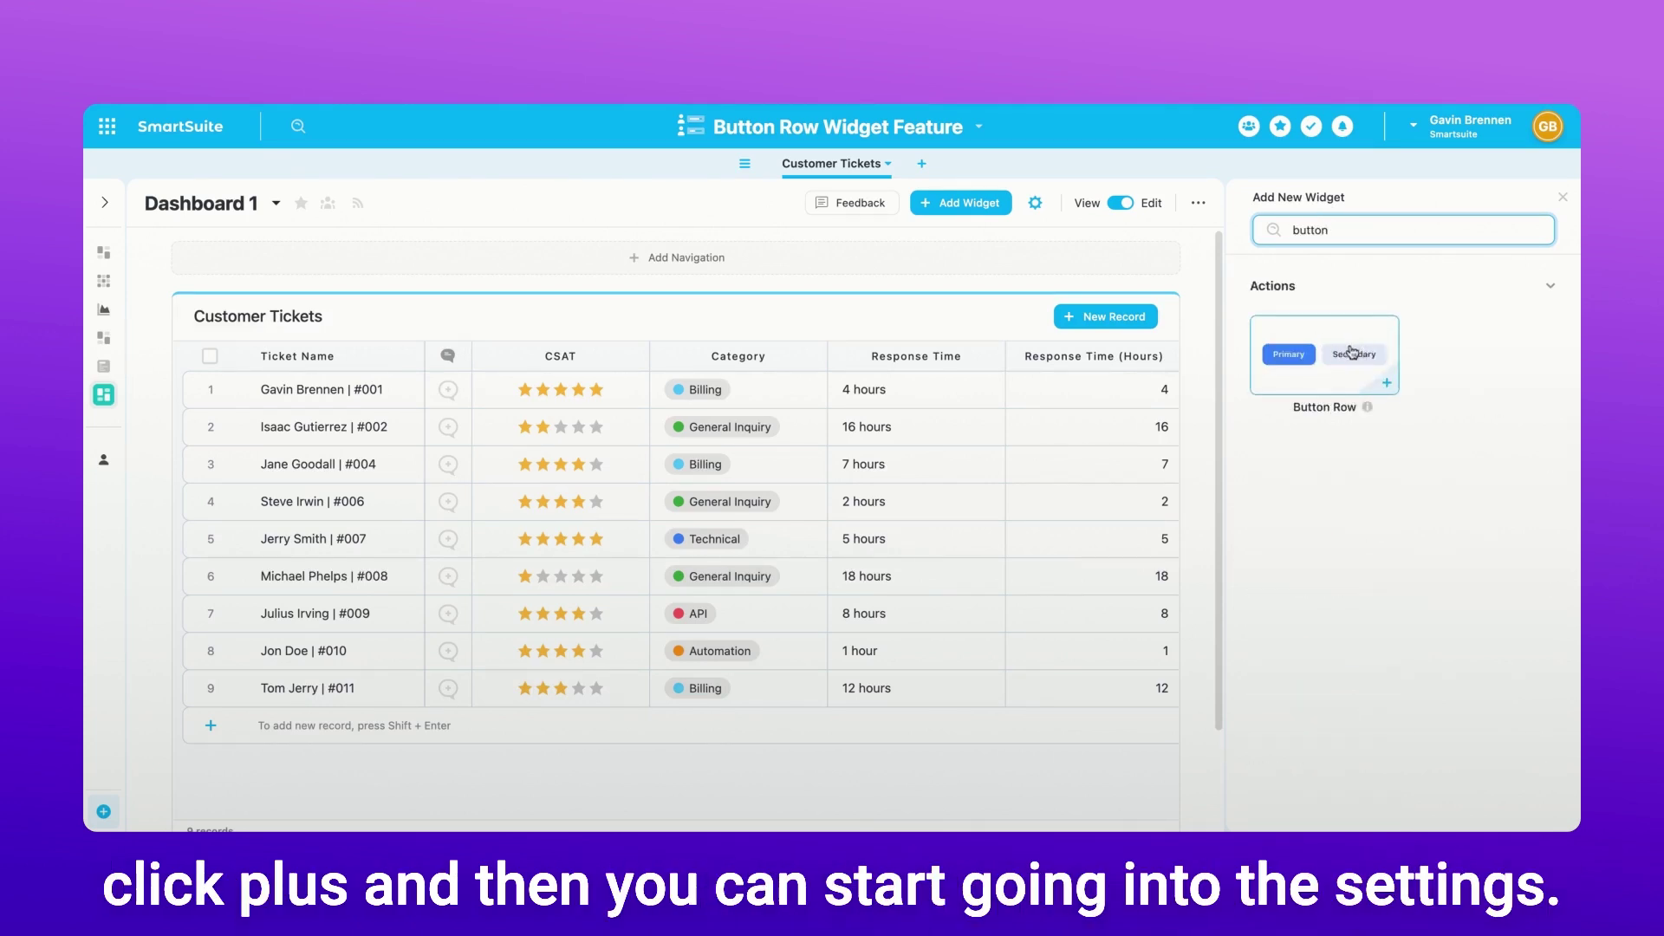
{"action": "left_click", "coordinate": [1343, 356]}
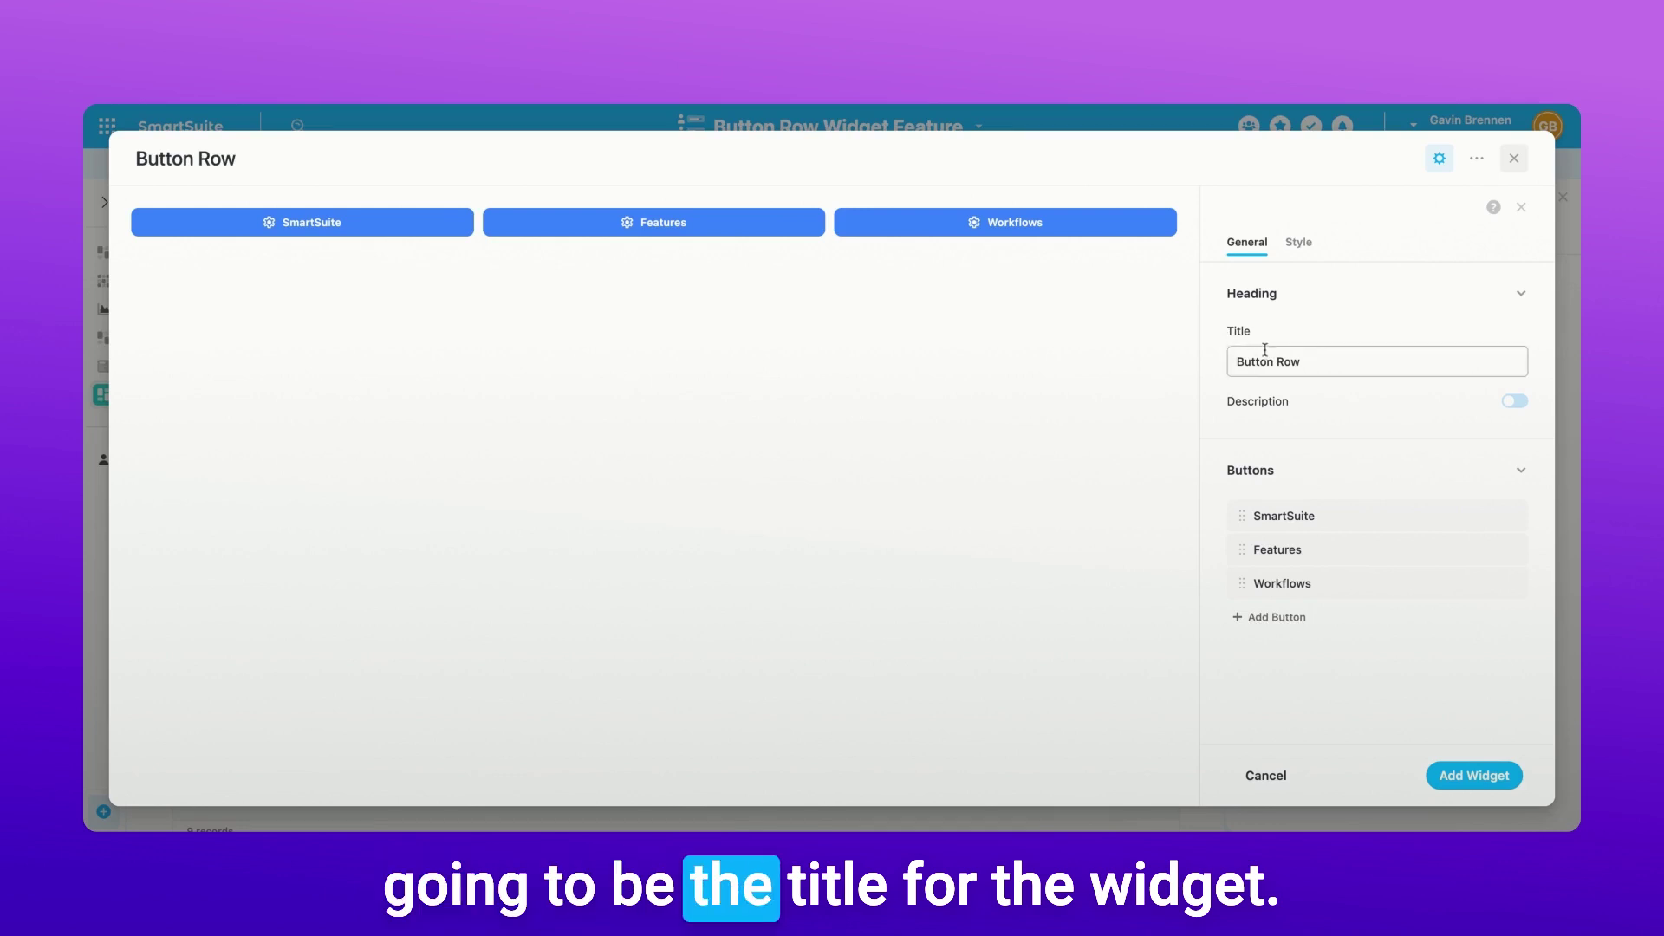
- Keep the title Button Row and add 'This is a description' shown below the title
{"action": "left_click_drag", "start_coordinate": [1233, 364], "coordinate": [1318, 361]}
{"action": "left_click", "coordinate": [1212, 383]}
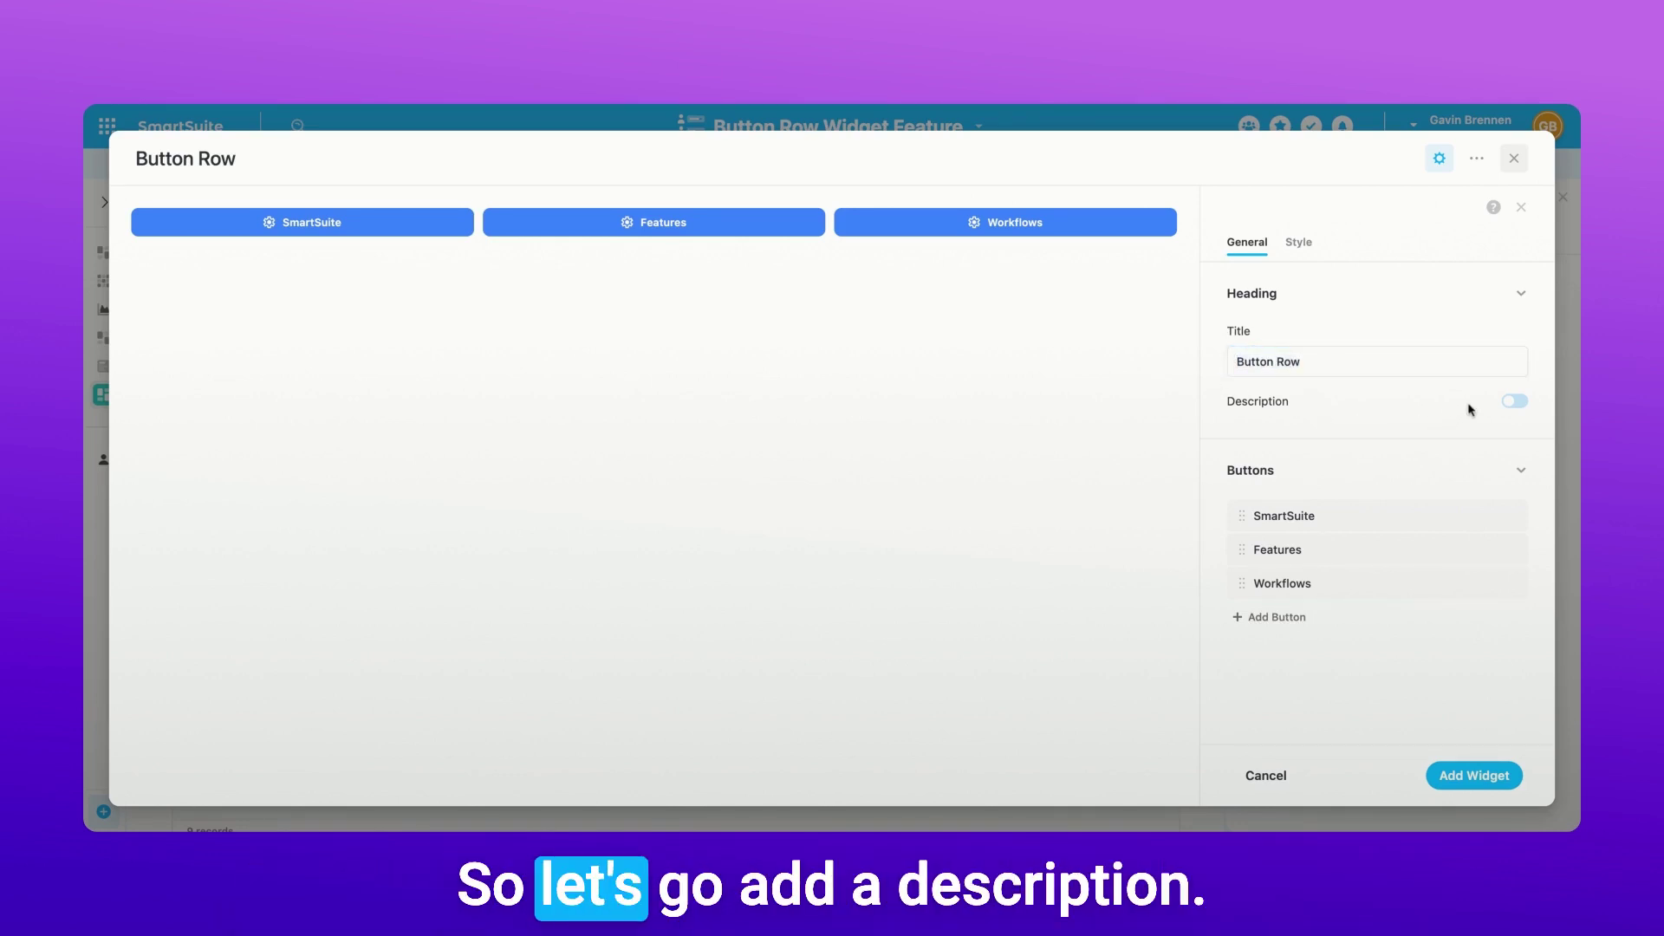
{"action": "left_click", "coordinate": [1514, 403]}
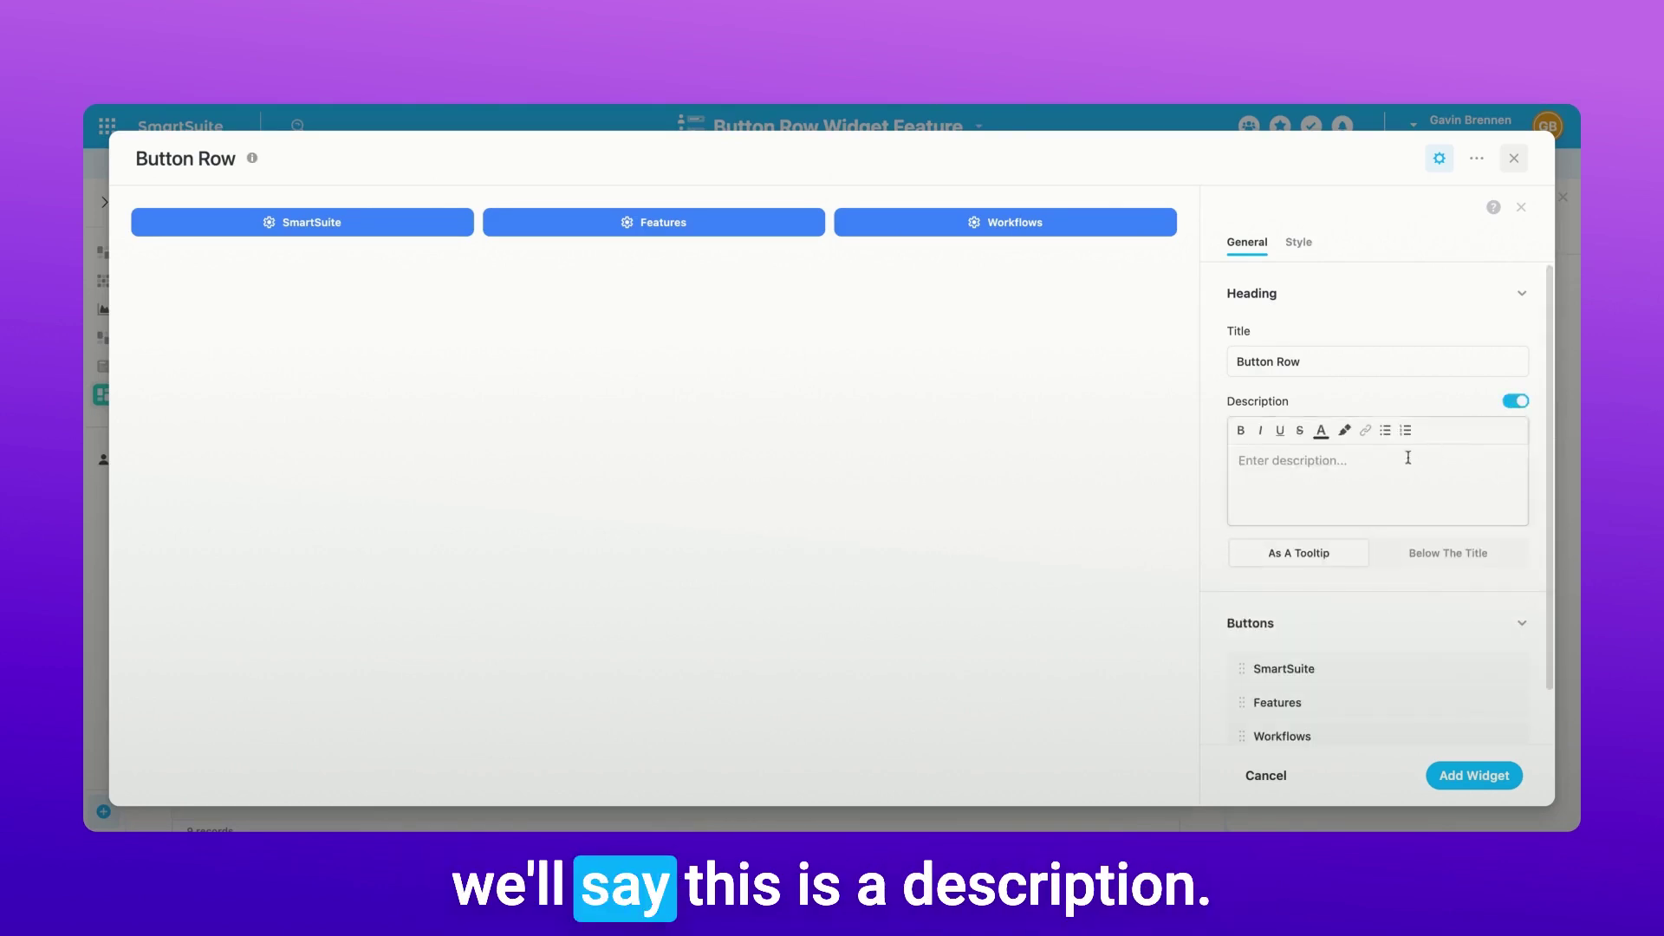
{"action": "type", "text": "This is a description"}
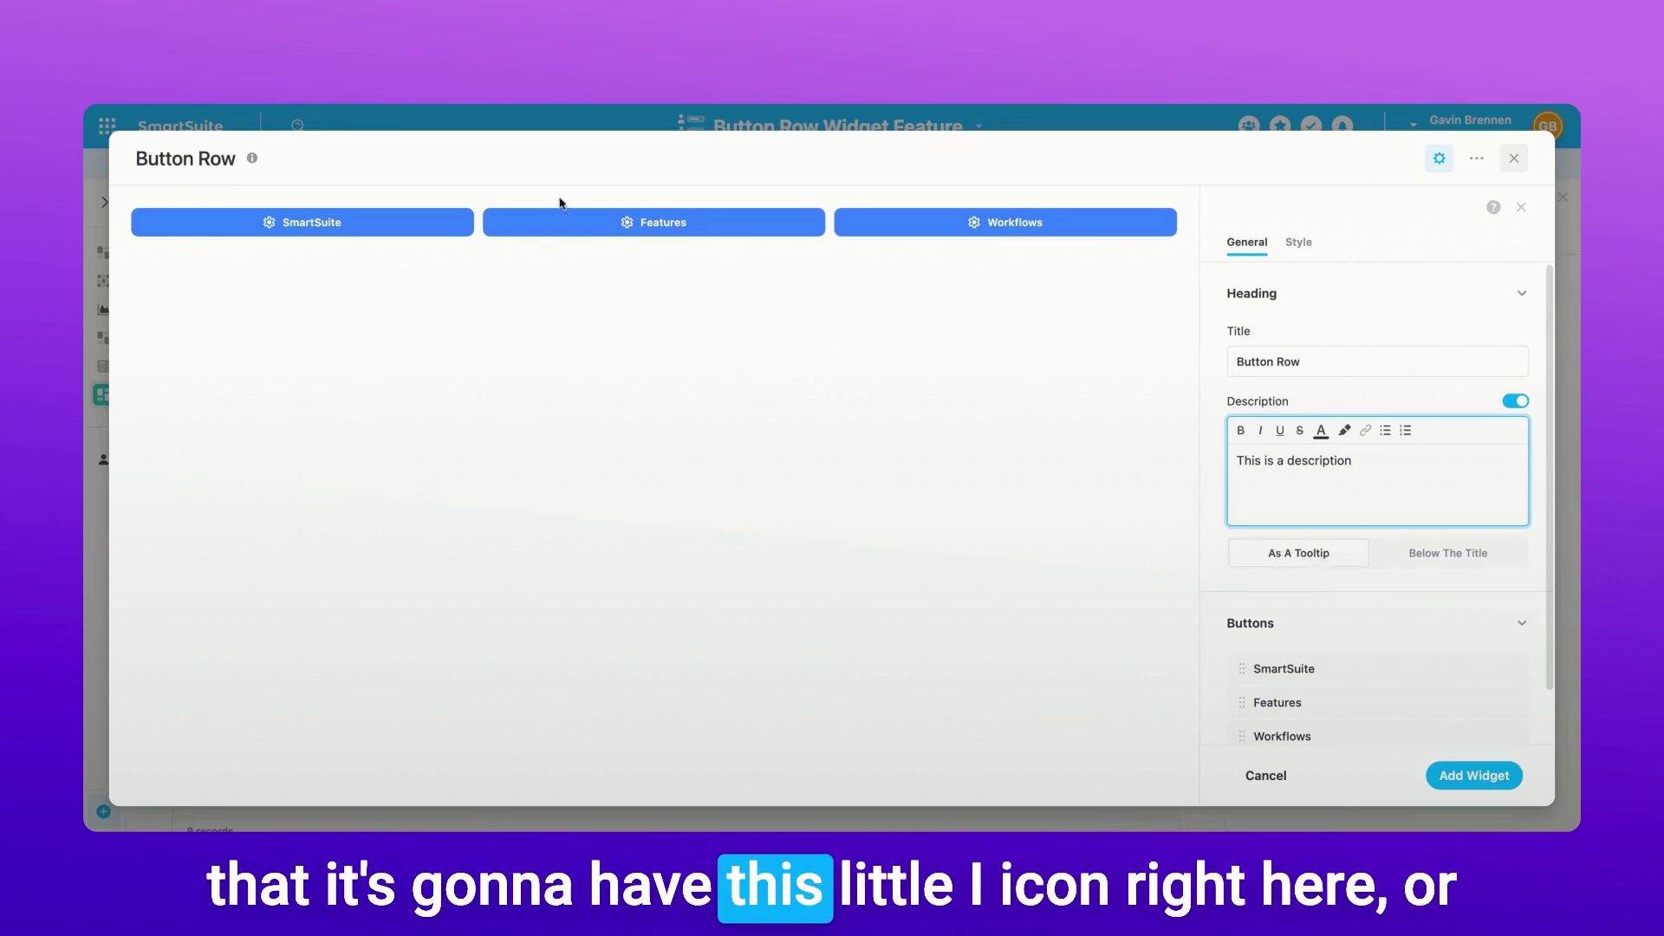
{"action": "left_click", "coordinate": [1433, 559]}
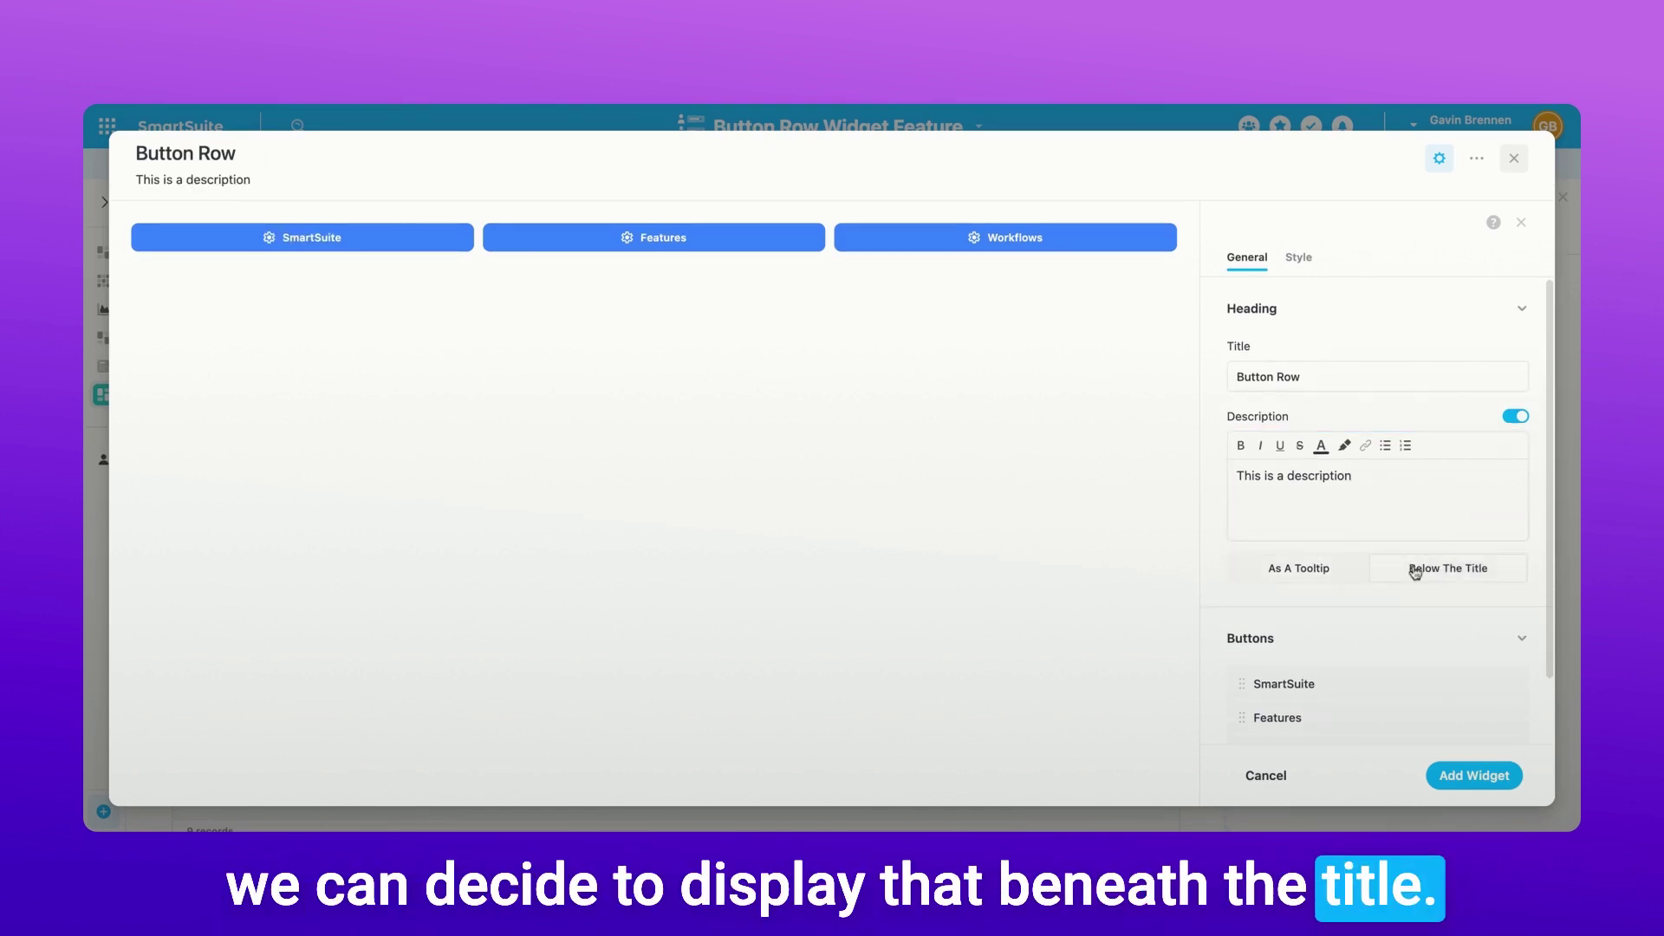
{"action": "scroll", "coordinate": [1401, 607], "scroll_direction": "down", "scroll_amount": 2}
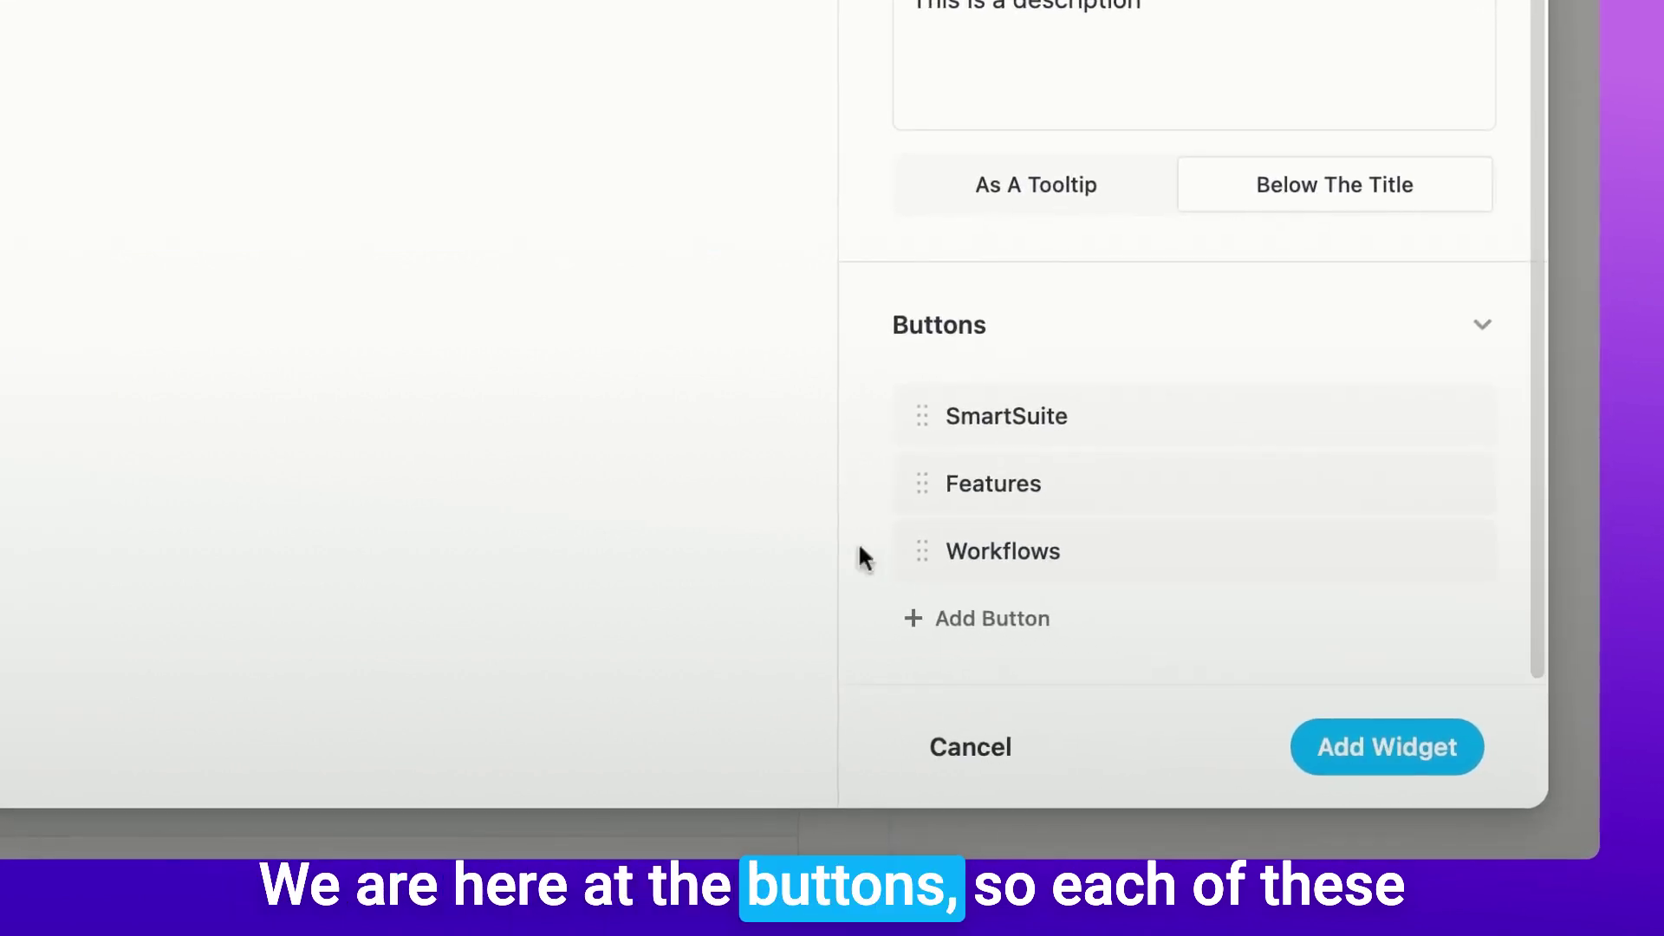
- Drag Workflows above Features in the button list, then start a fourth button
{"action": "mouse_move", "coordinate": [1219, 570]}
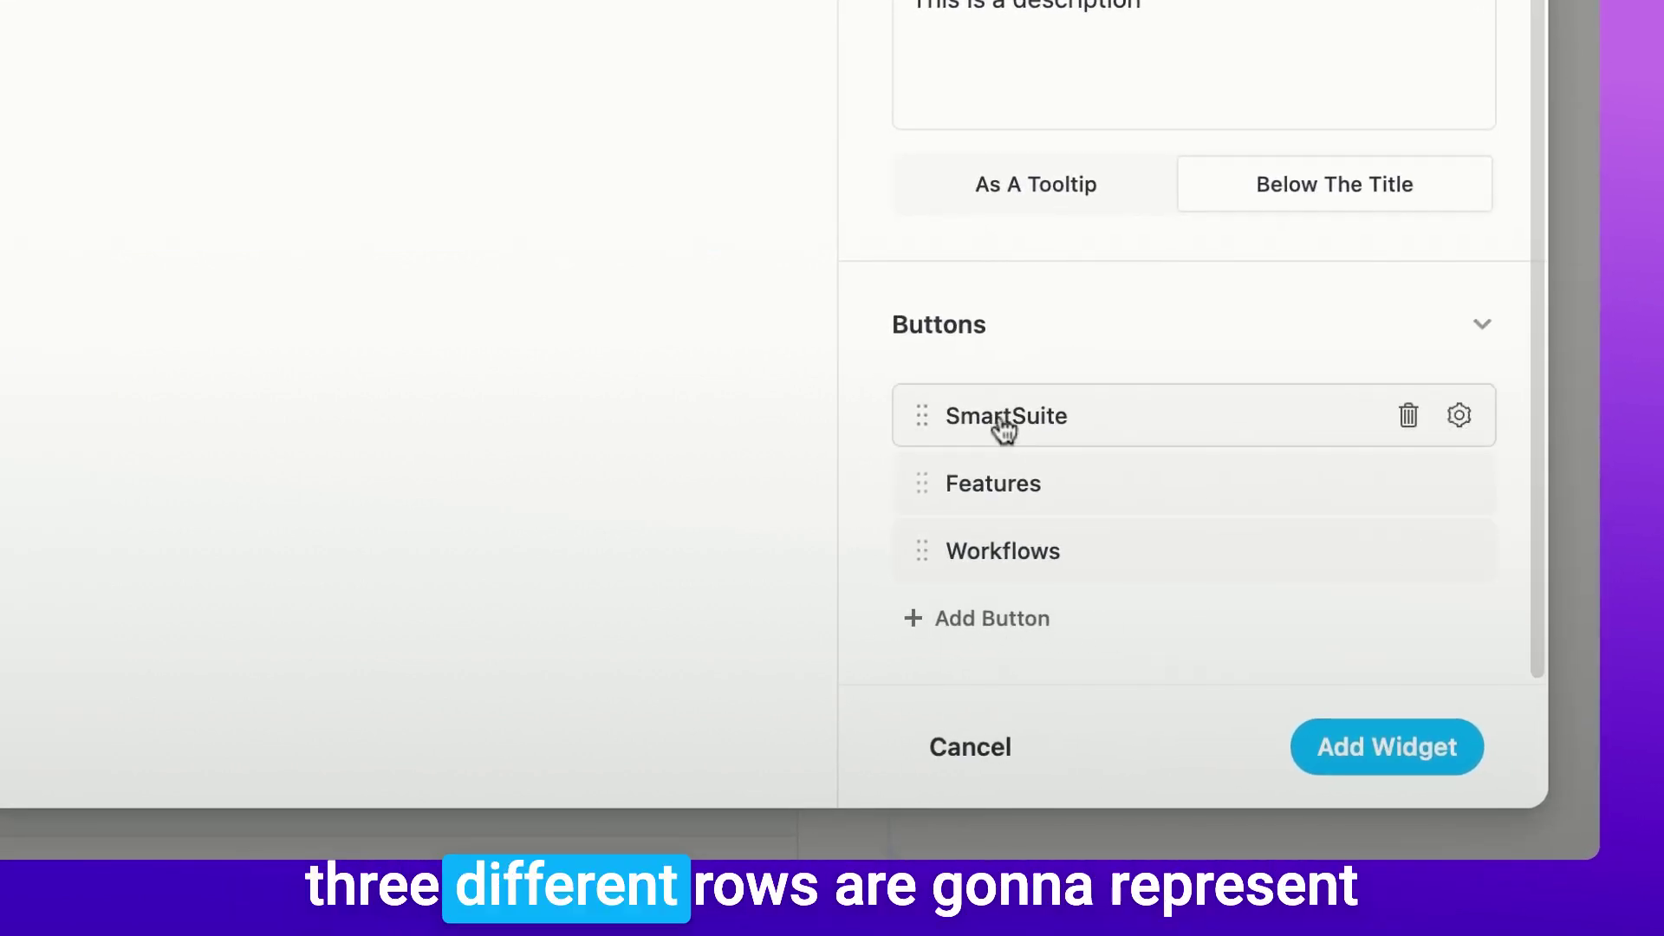
{"action": "mouse_move", "coordinate": [995, 479]}
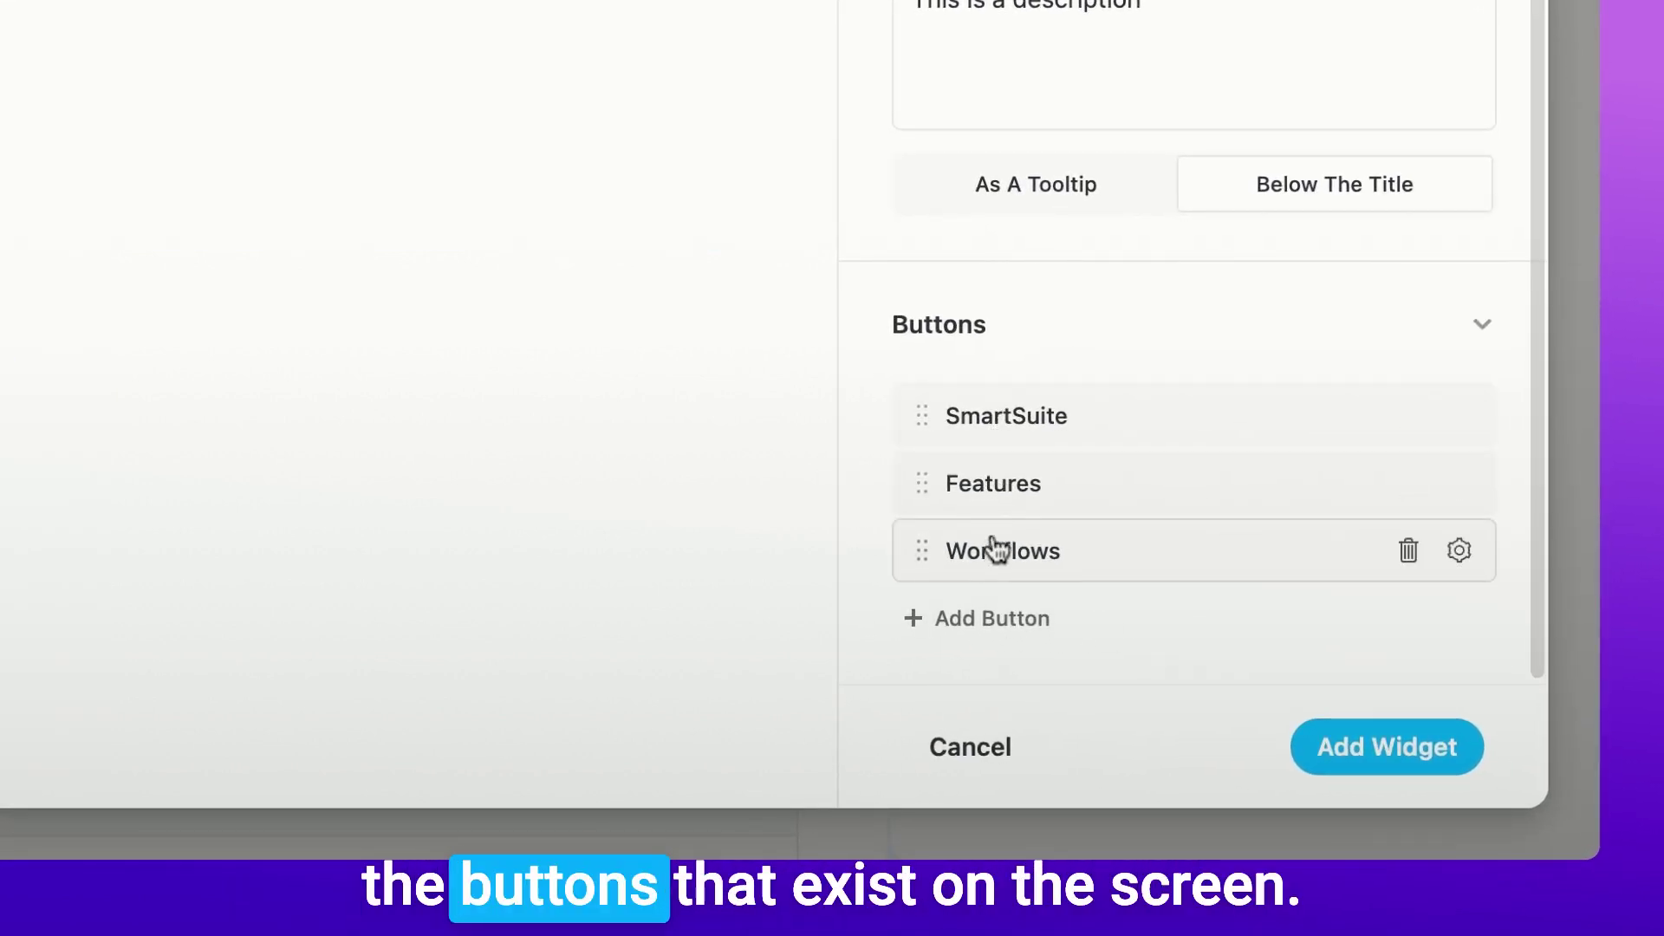
{"action": "mouse_move", "coordinate": [1013, 440]}
{"action": "mouse_move", "coordinate": [1028, 572]}
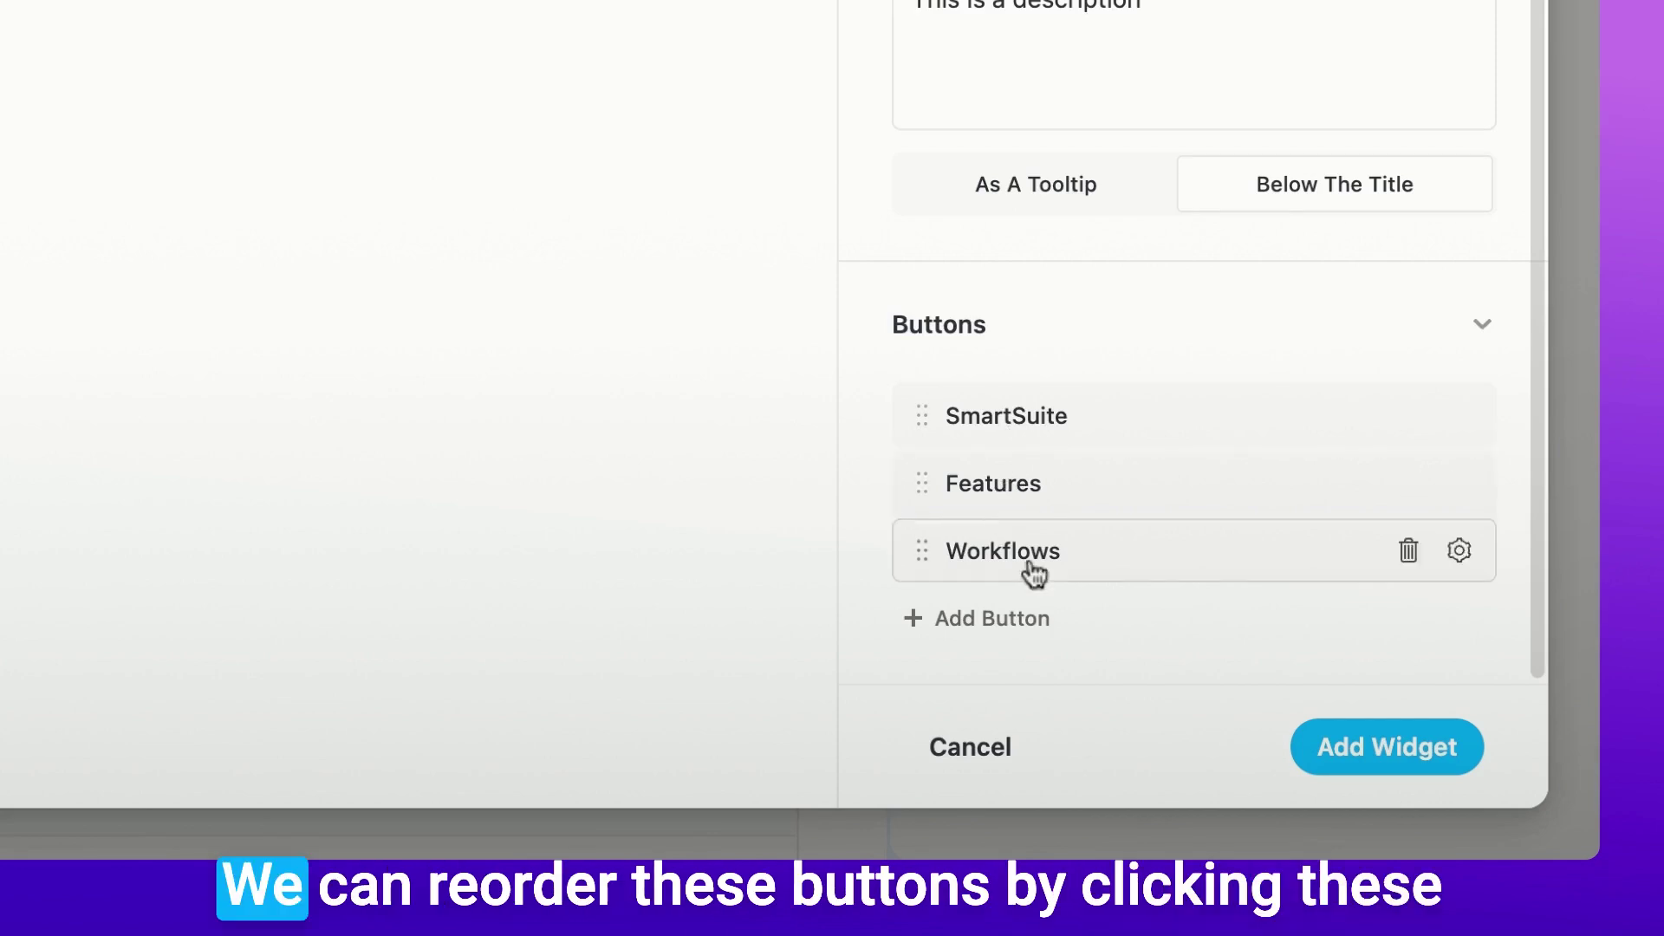
{"action": "left_click_drag", "start_coordinate": [929, 551], "coordinate": [925, 416]}
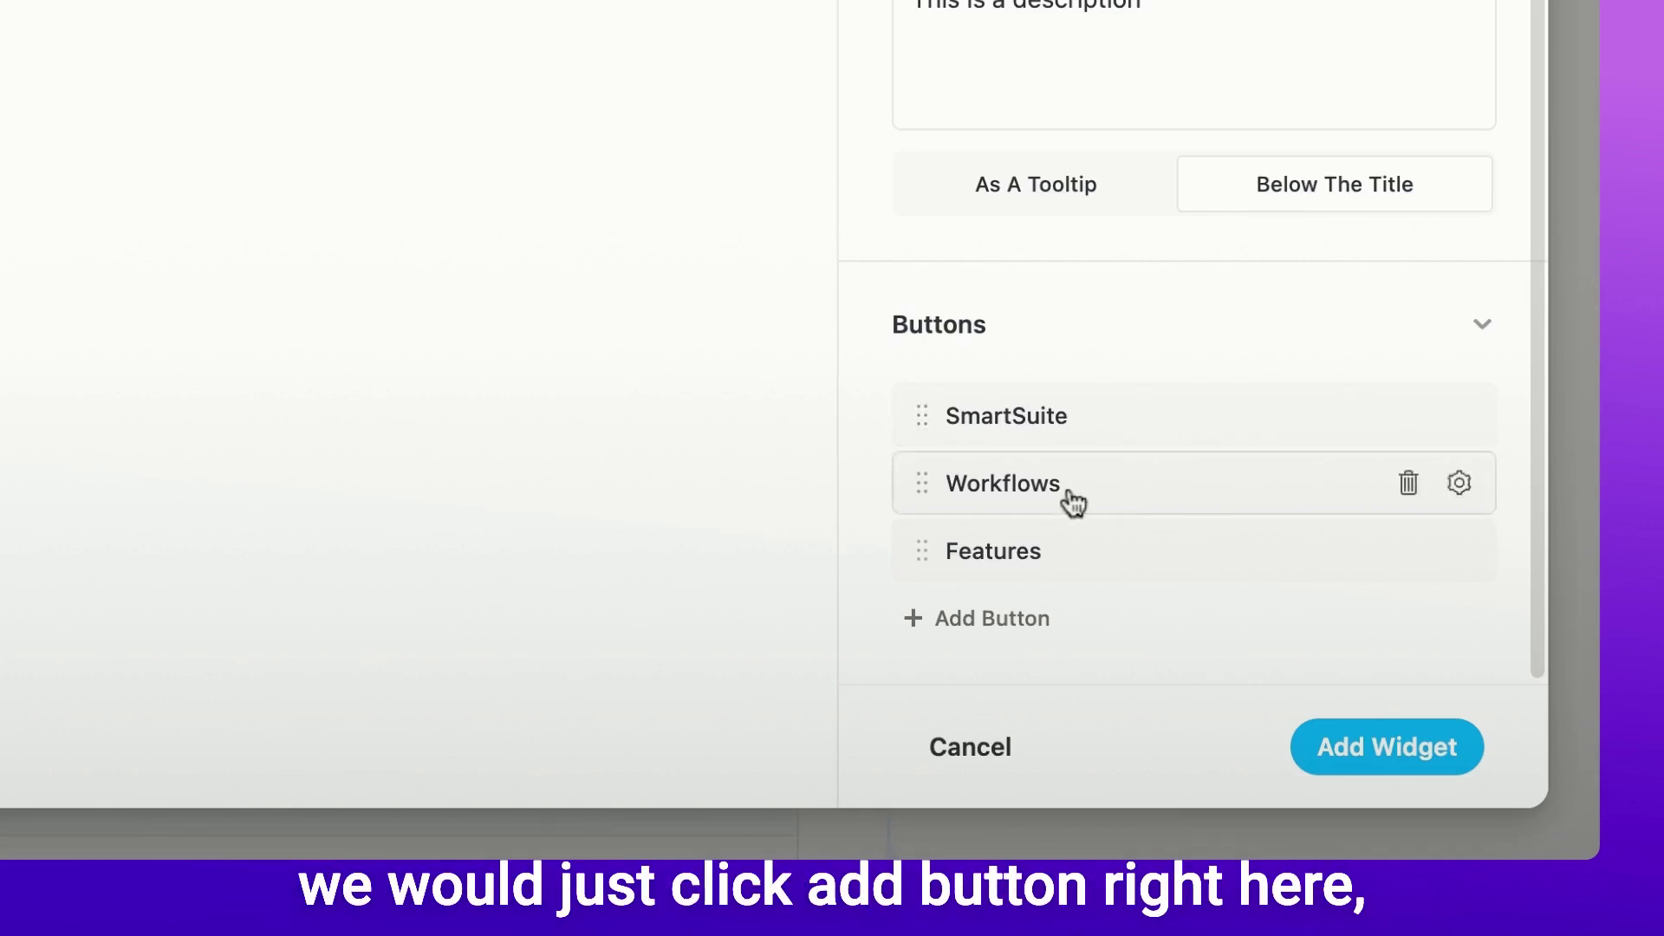
{"action": "left_click", "coordinate": [991, 622]}
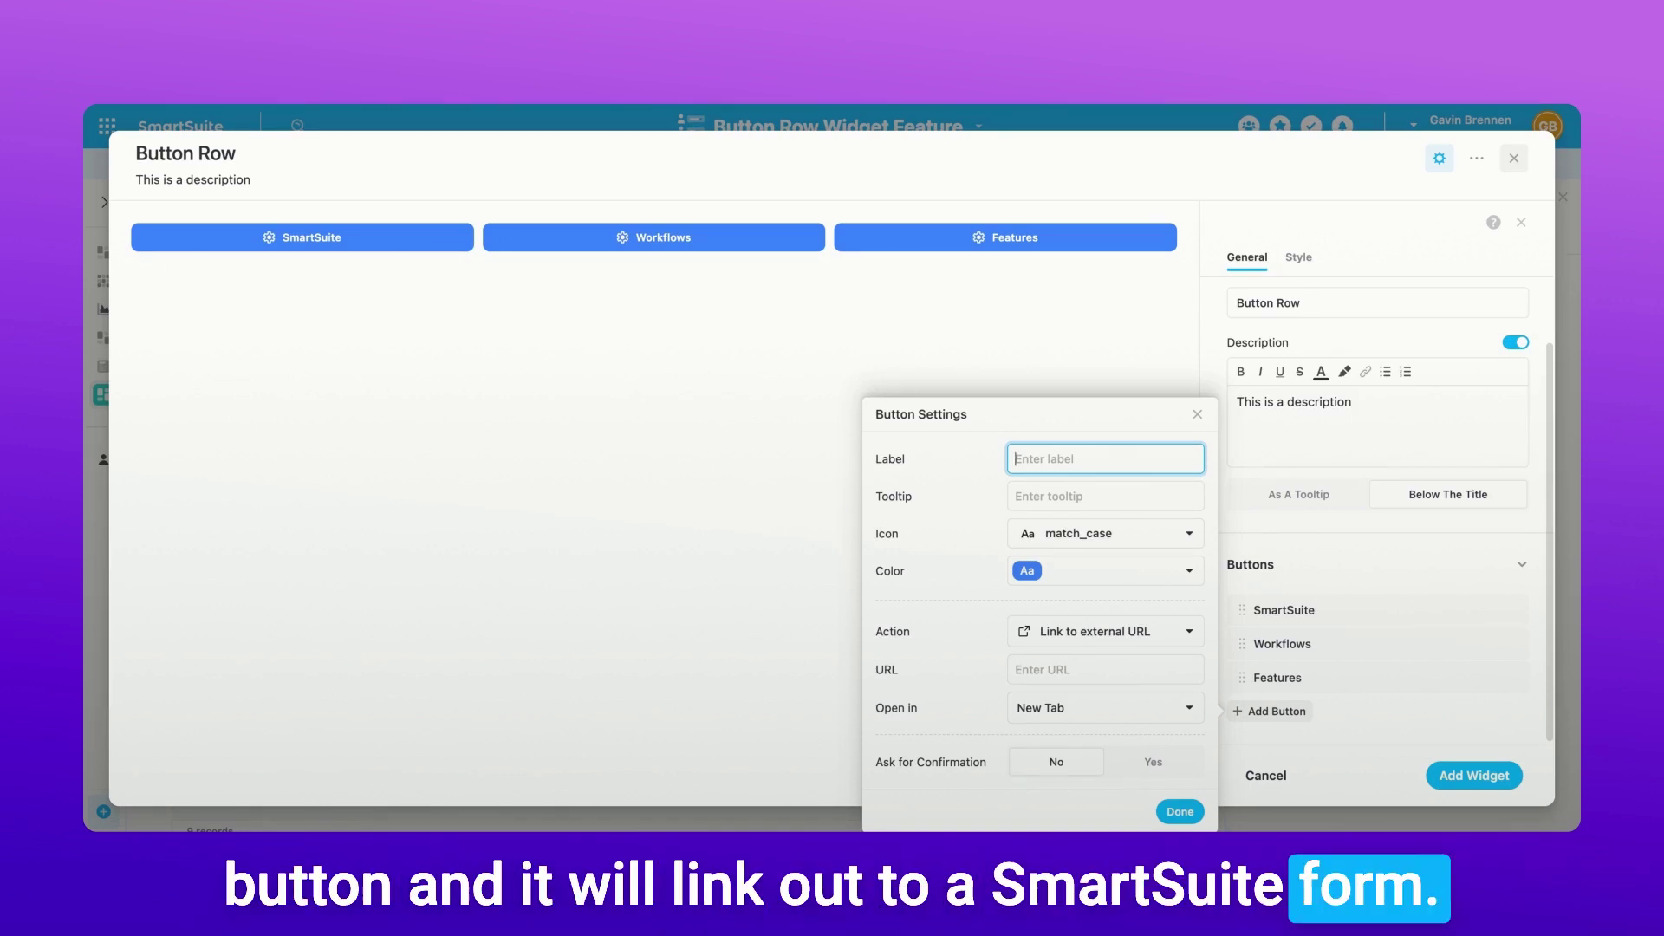
- Enter 'Request Form' as the new button's label and 'Tooltip' as its tooltip
{"action": "type", "text": "R"}
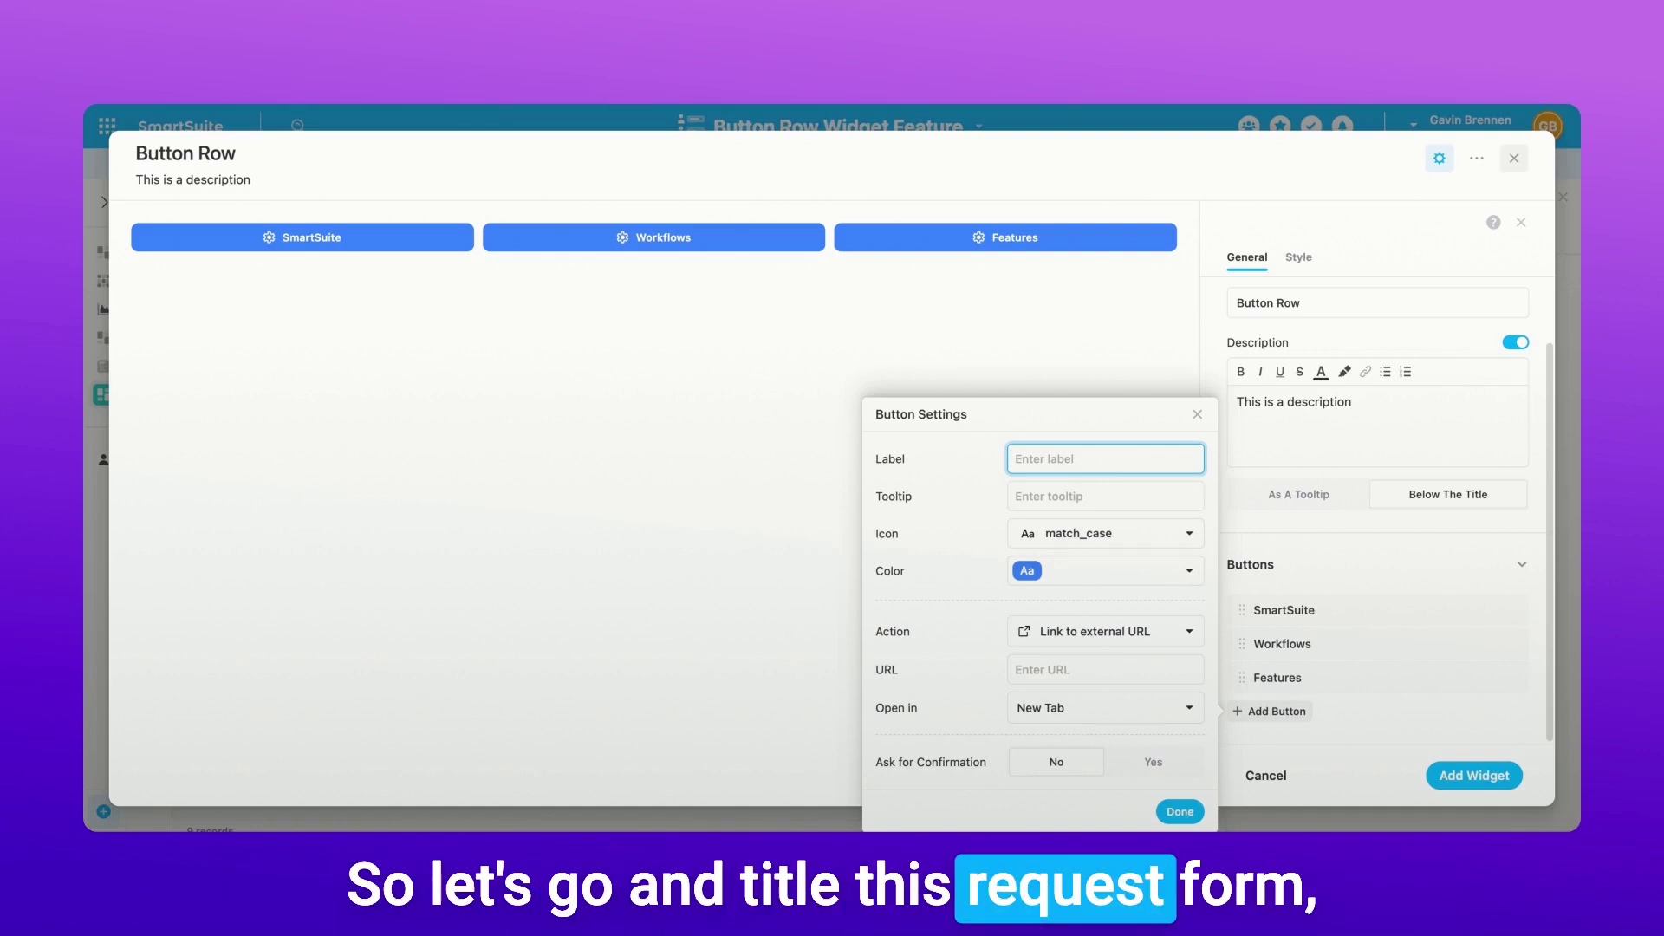
{"action": "type", "text": "equest Form"}
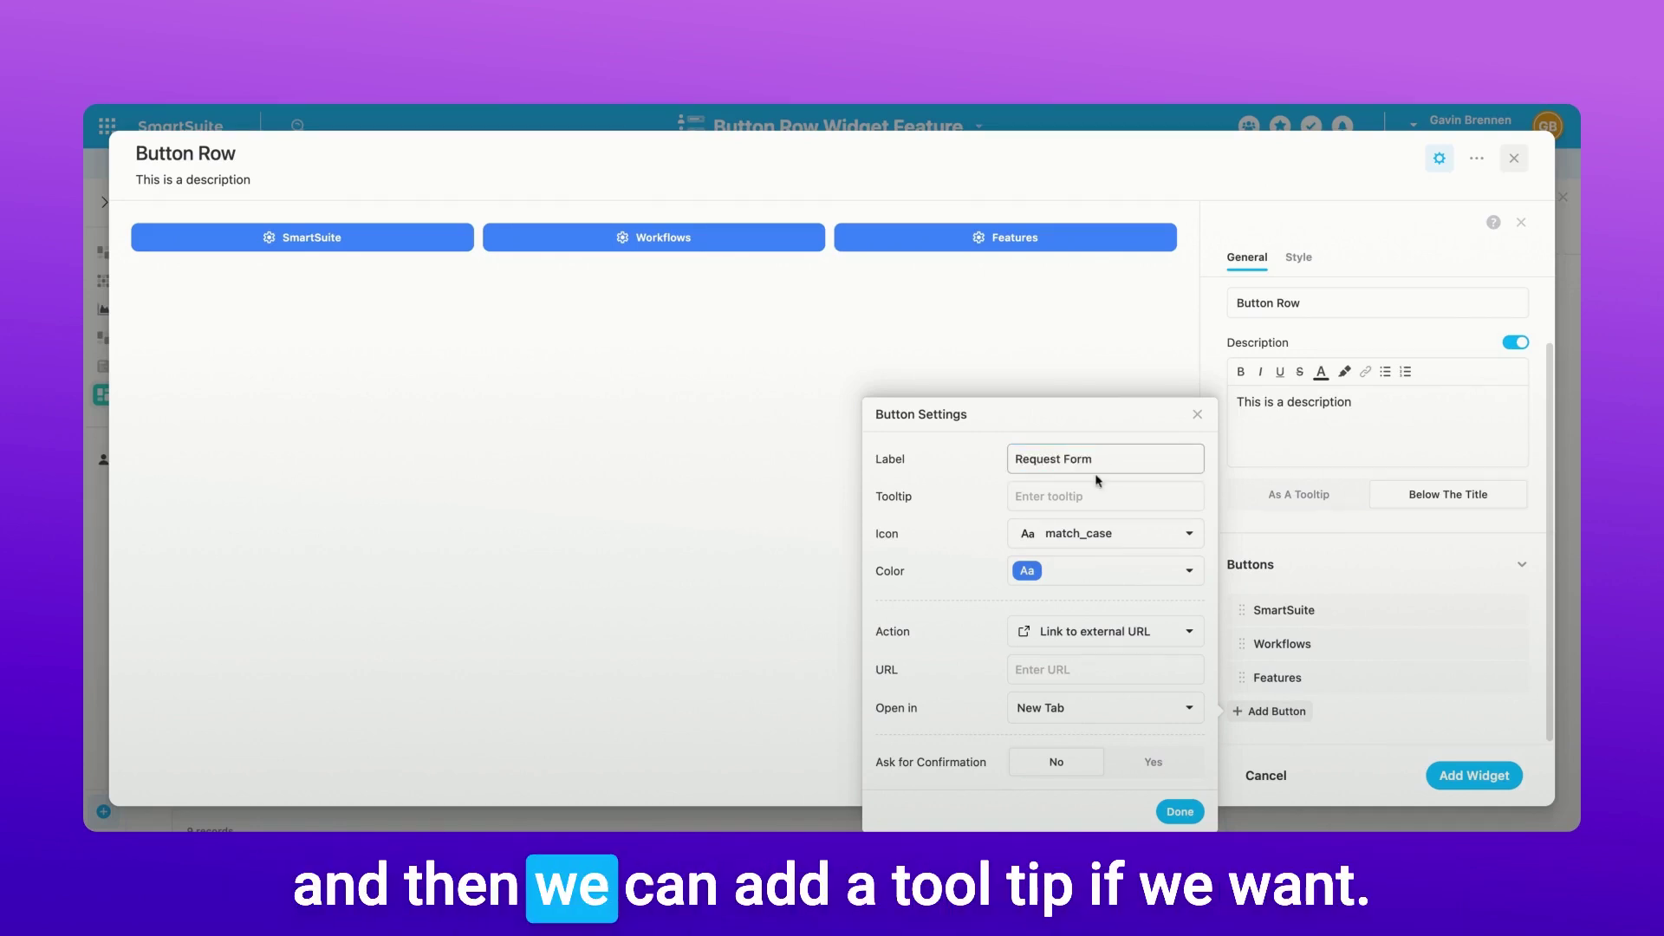
{"action": "left_click", "coordinate": [1070, 494]}
{"action": "left_click", "coordinate": [1046, 496]}
{"action": "type", "text": "Tooltip"}
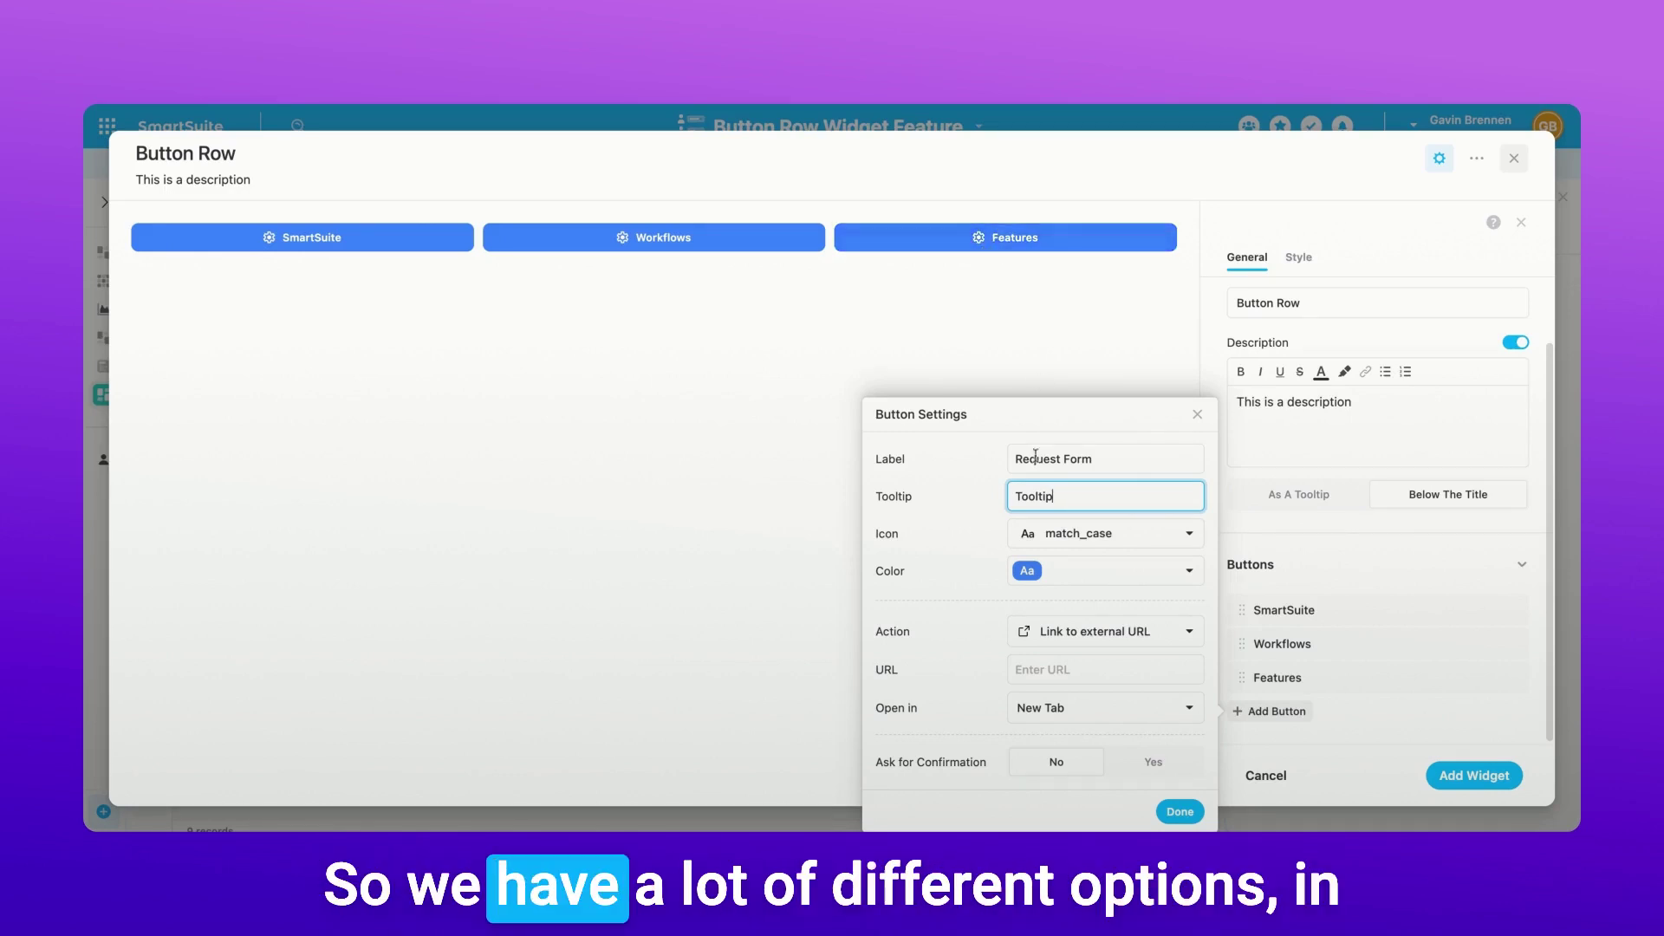
- Choose the Bluetooth icon and the teal colour for the Request Form button
{"action": "left_click", "coordinate": [1079, 535]}
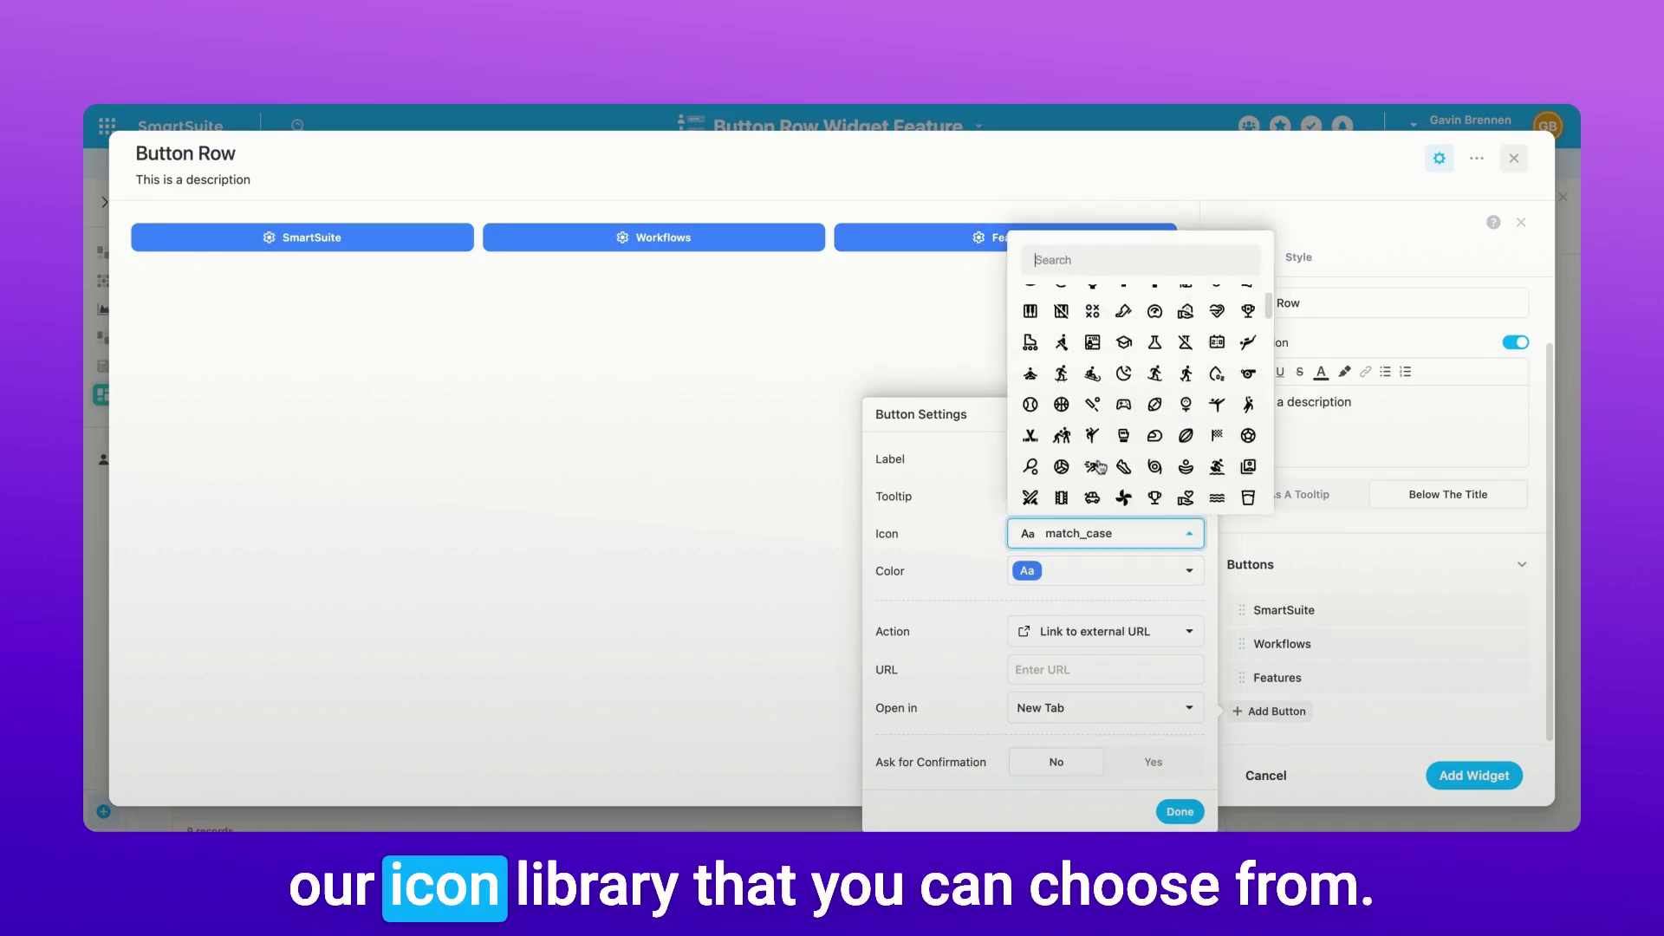
{"action": "scroll", "coordinate": [1099, 466], "scroll_direction": "up", "scroll_amount": 10}
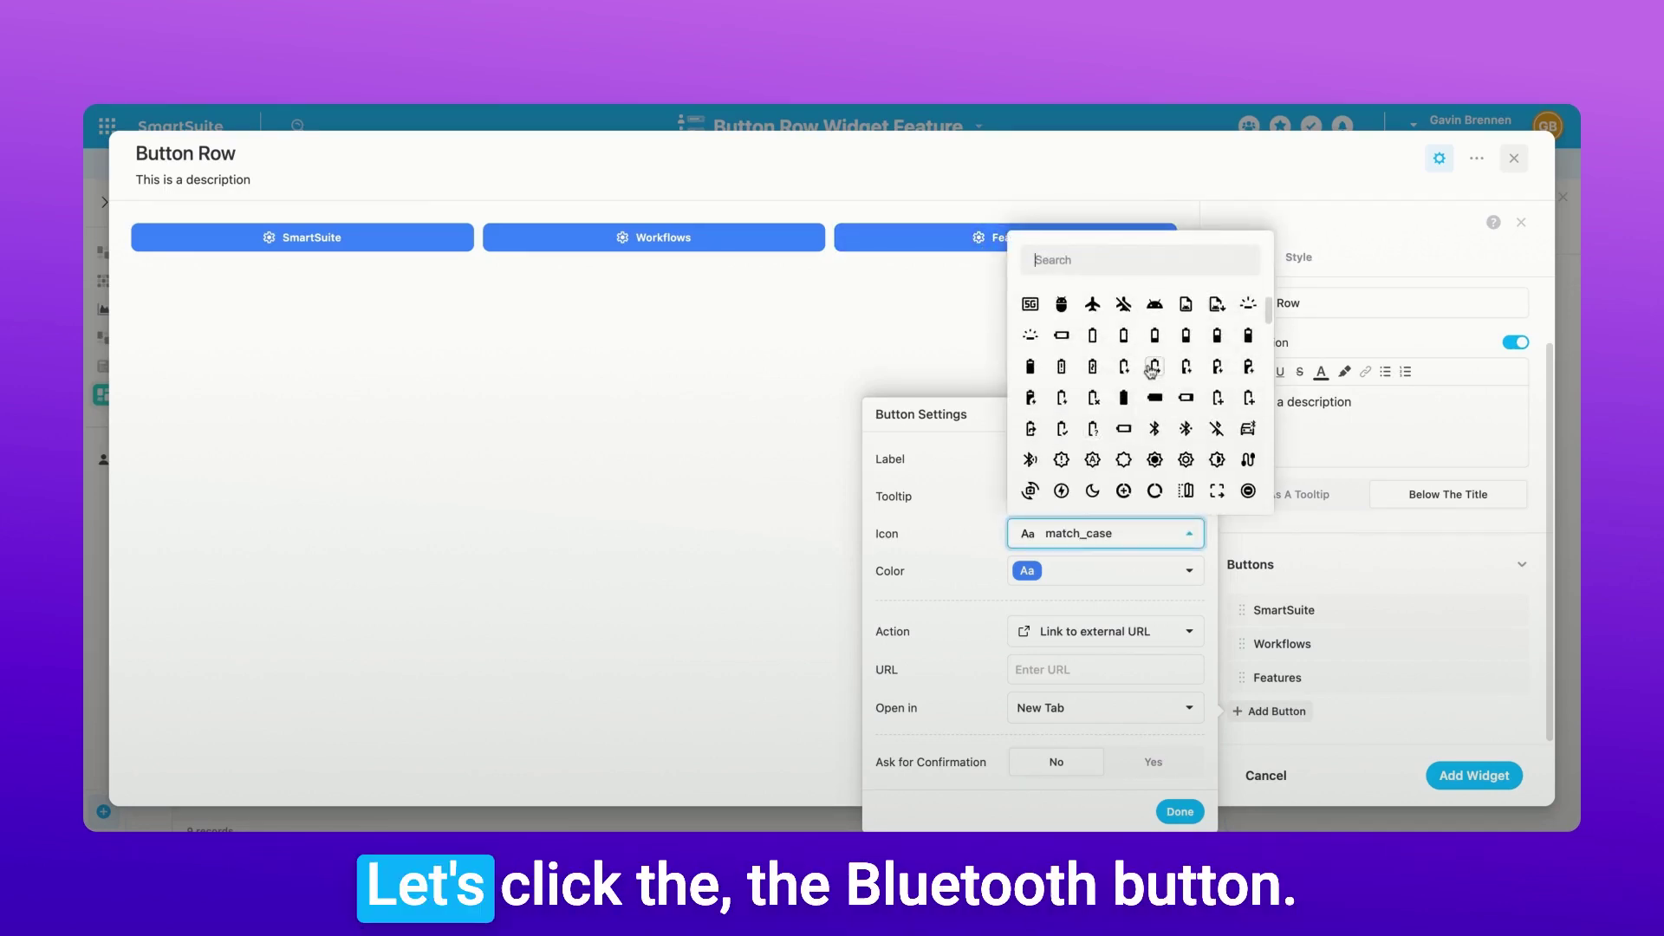
{"action": "left_click", "coordinate": [1155, 429]}
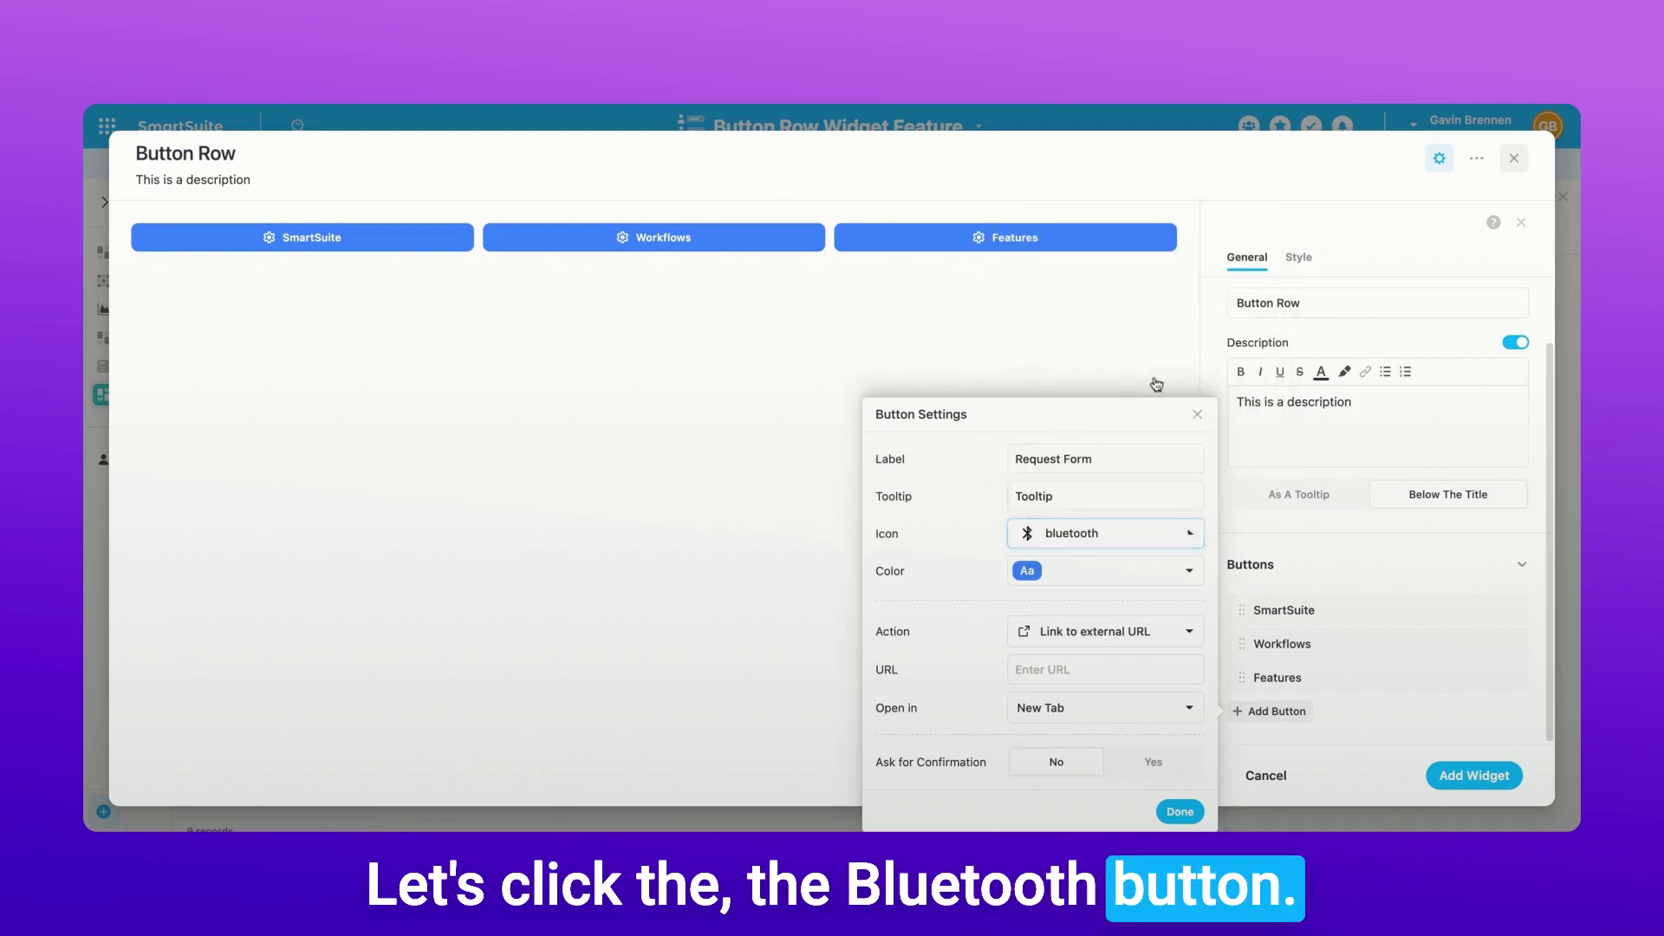
{"action": "left_click", "coordinate": [1065, 579]}
{"action": "left_click", "coordinate": [1145, 613]}
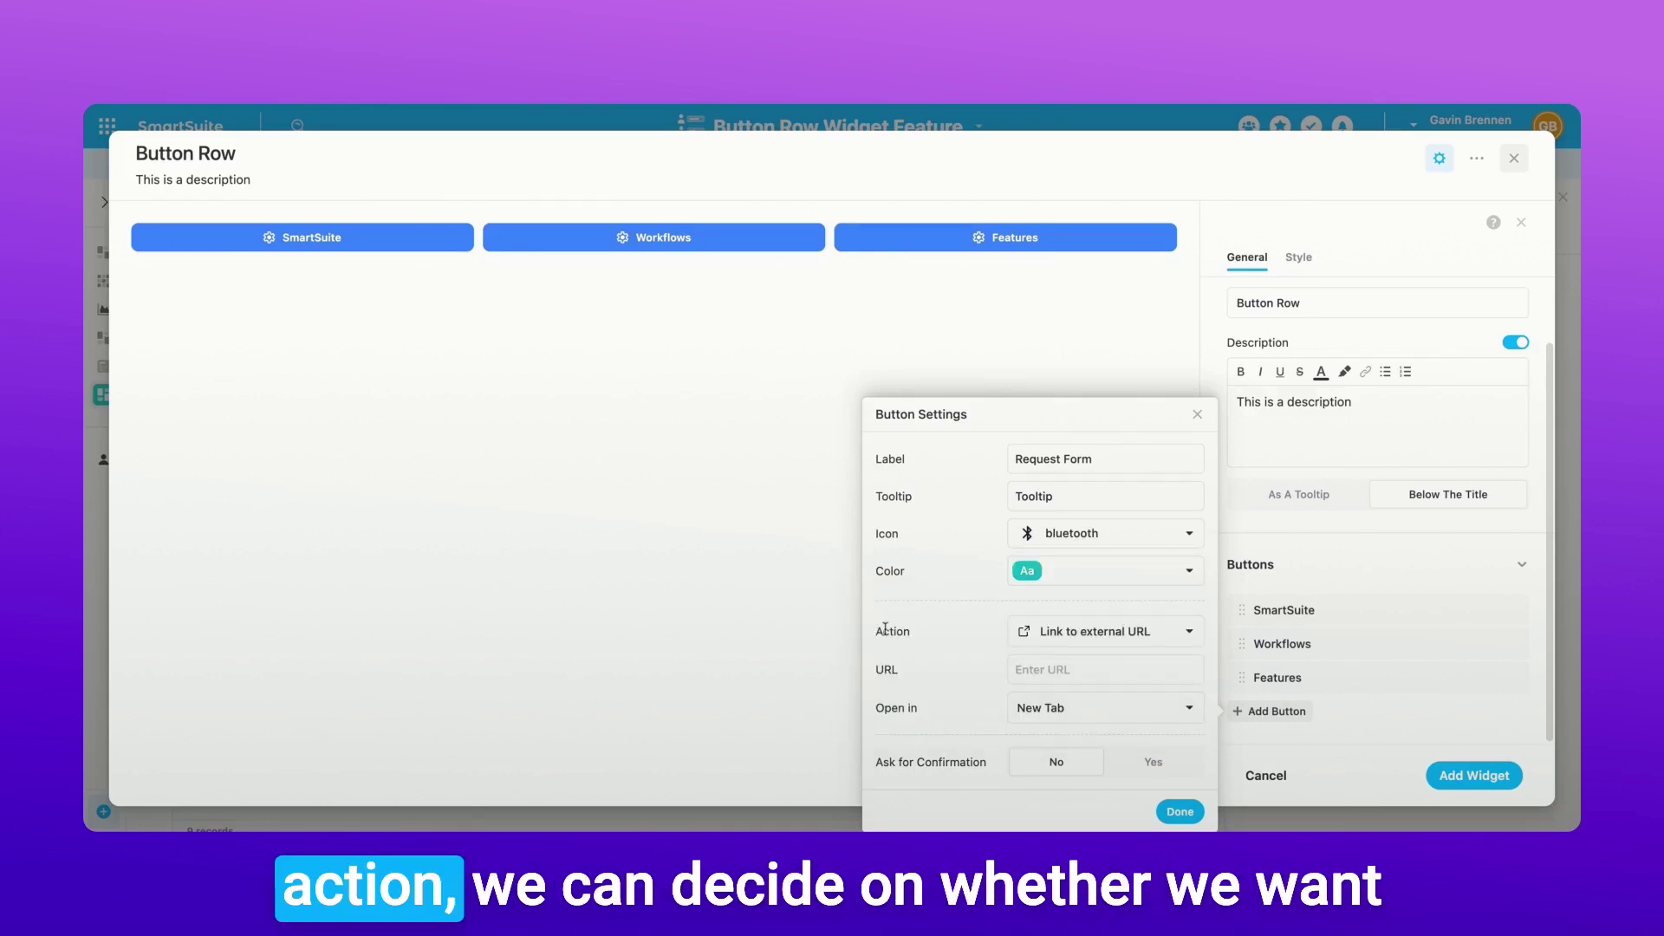
- Keep Link to external URL with Open in New Tab, save the button, and test it
{"action": "left_click", "coordinate": [1054, 633]}
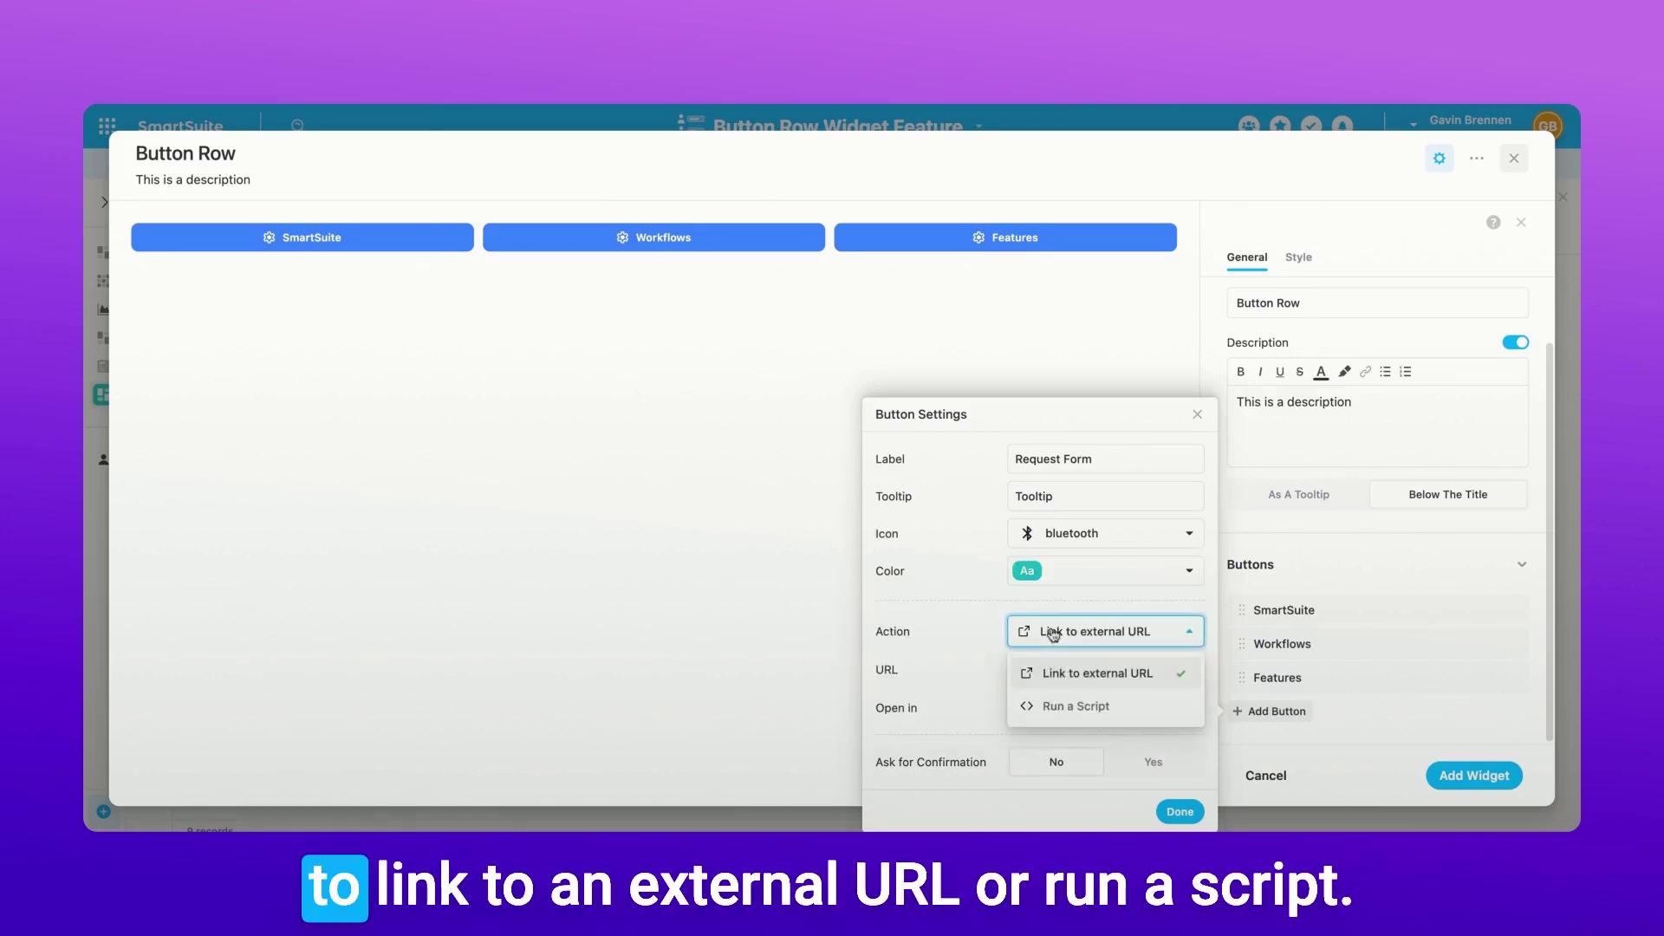
{"action": "left_click", "coordinate": [1173, 684]}
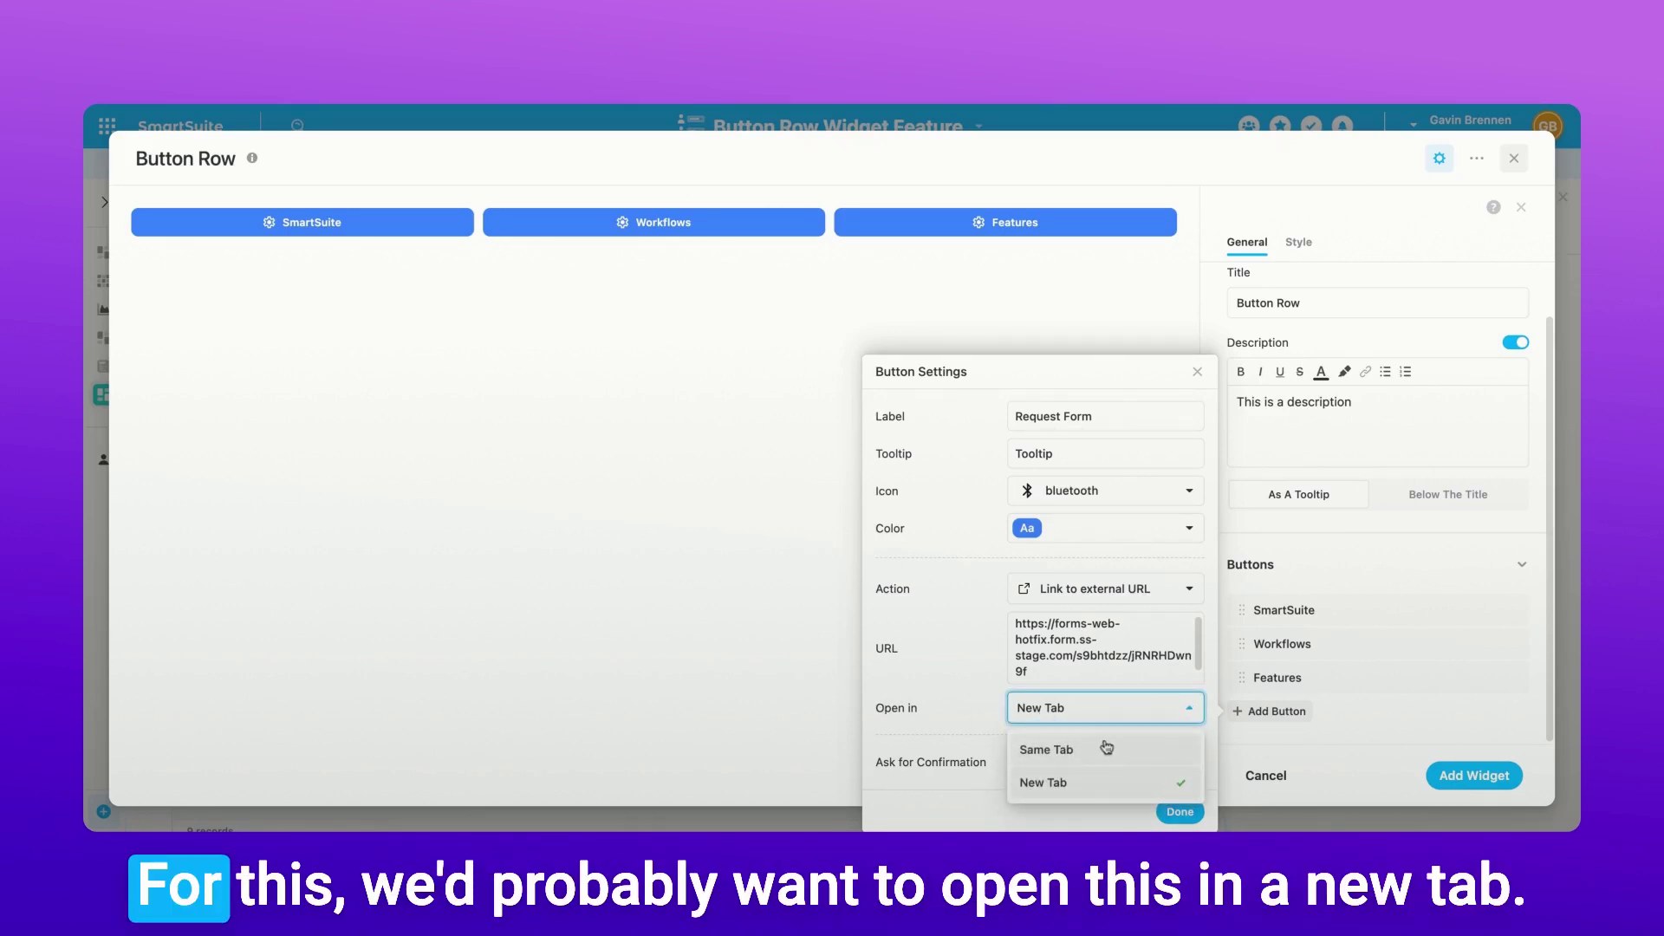
{"action": "left_click", "coordinate": [1039, 702]}
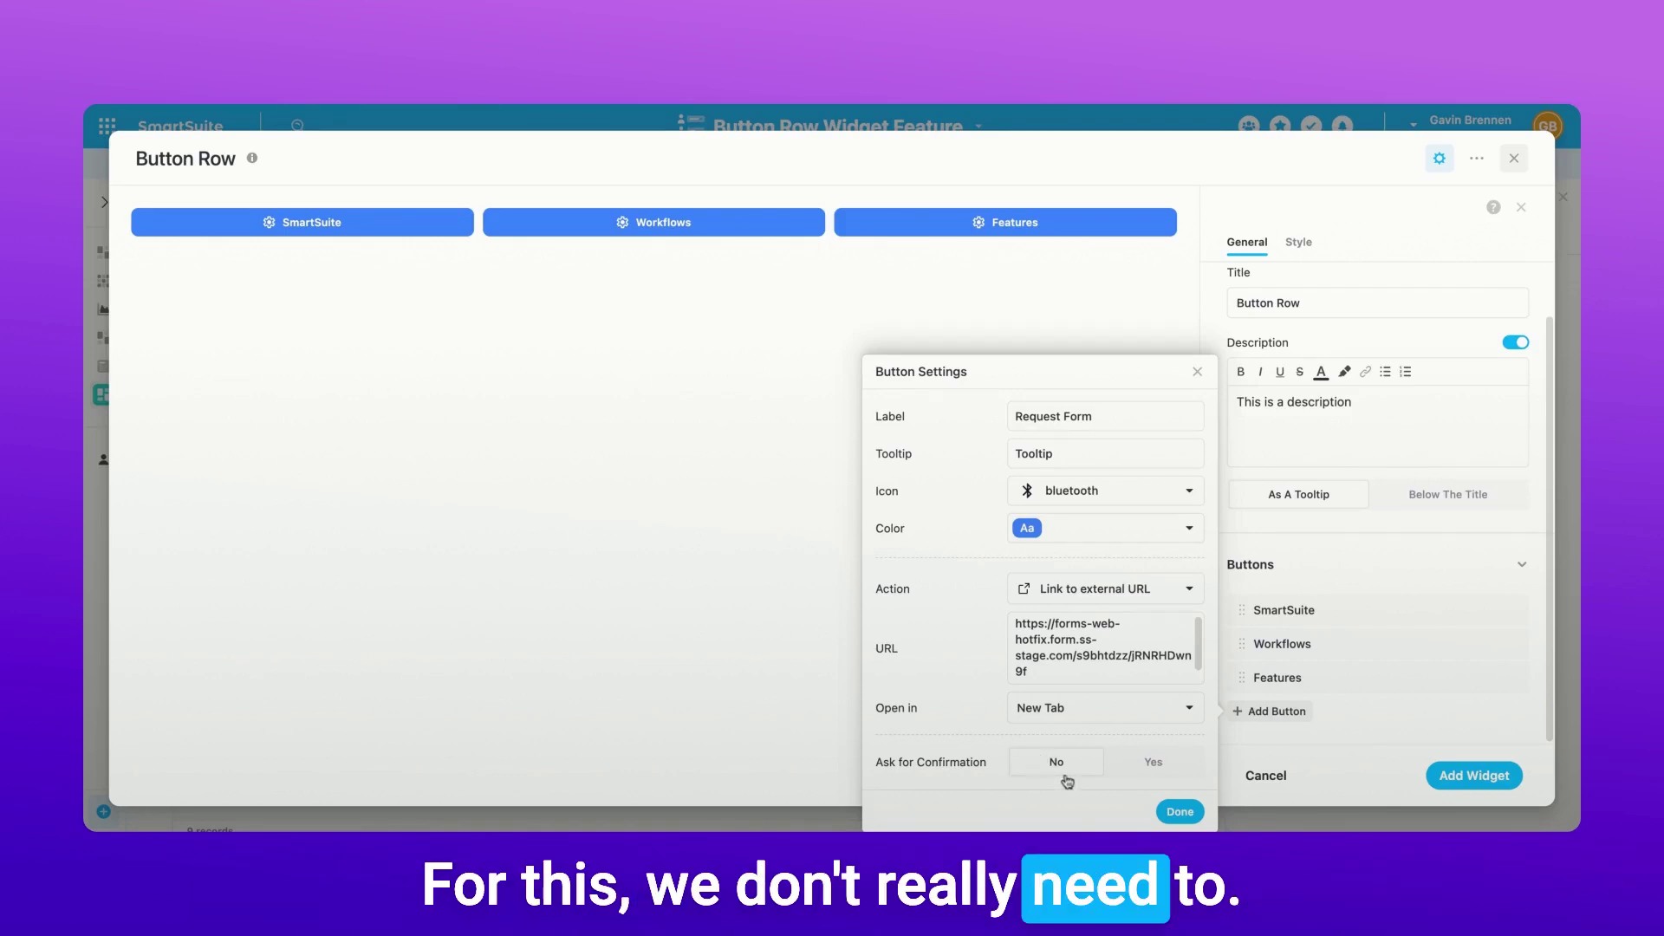
{"action": "left_click", "coordinate": [1176, 812]}
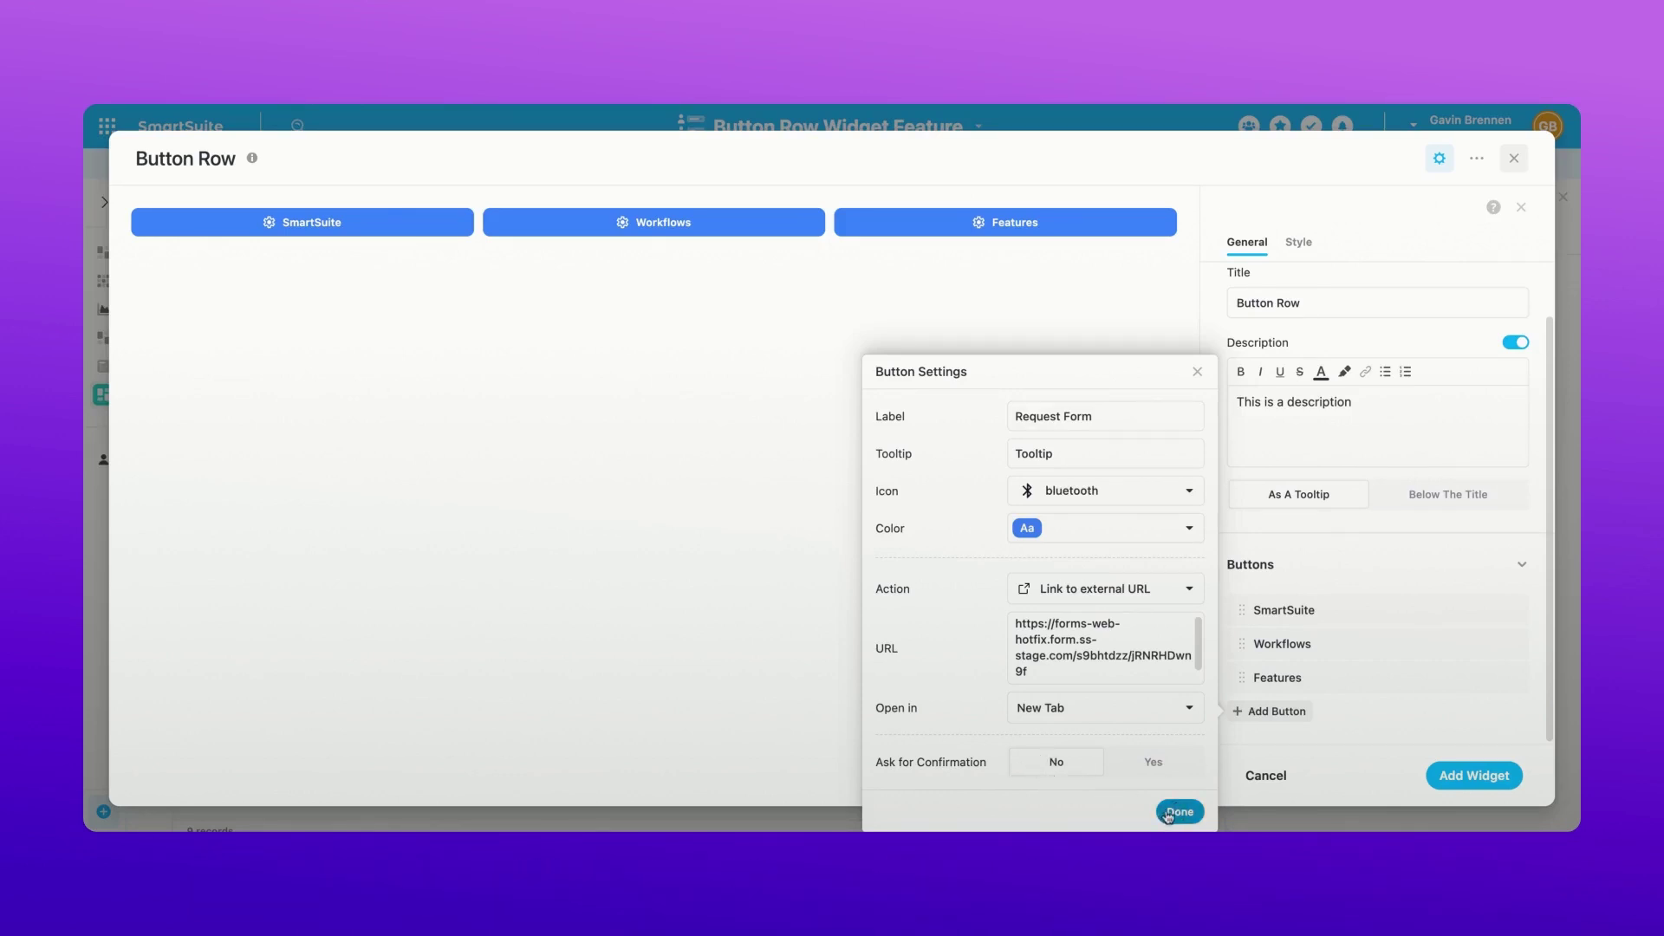
{"action": "left_click", "coordinate": [1051, 227]}
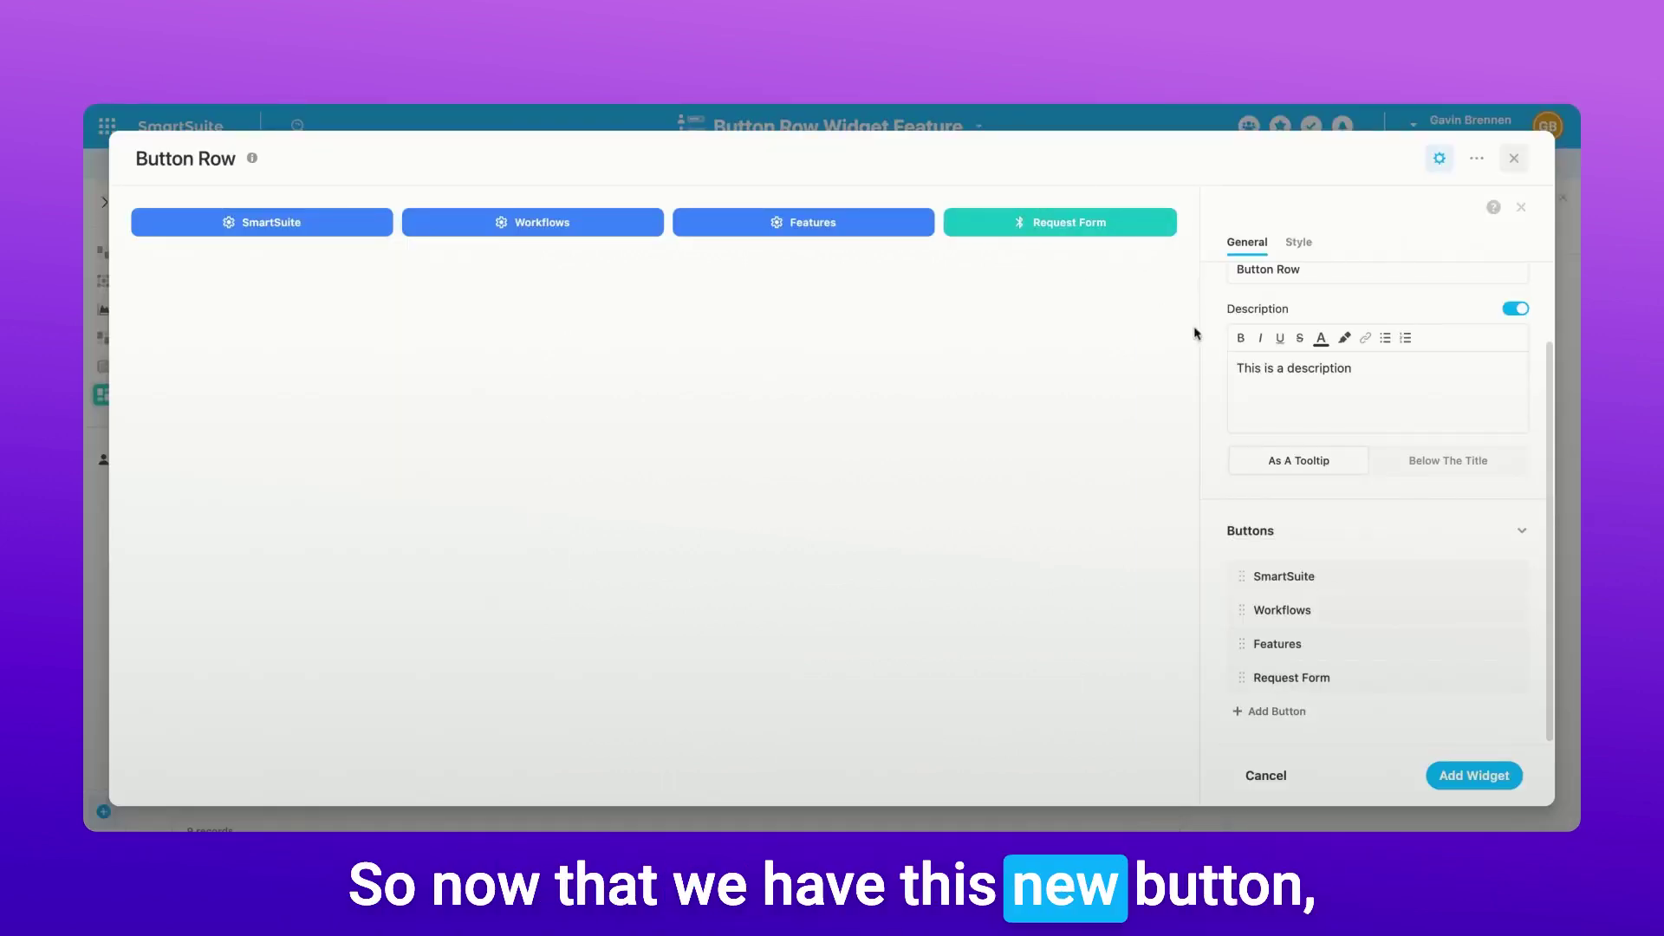
- Delete the Features, Workflows and SmartSuite buttons from the Buttons list
{"action": "mouse_move", "coordinate": [1437, 567]}
{"action": "left_click", "coordinate": [1485, 644]}
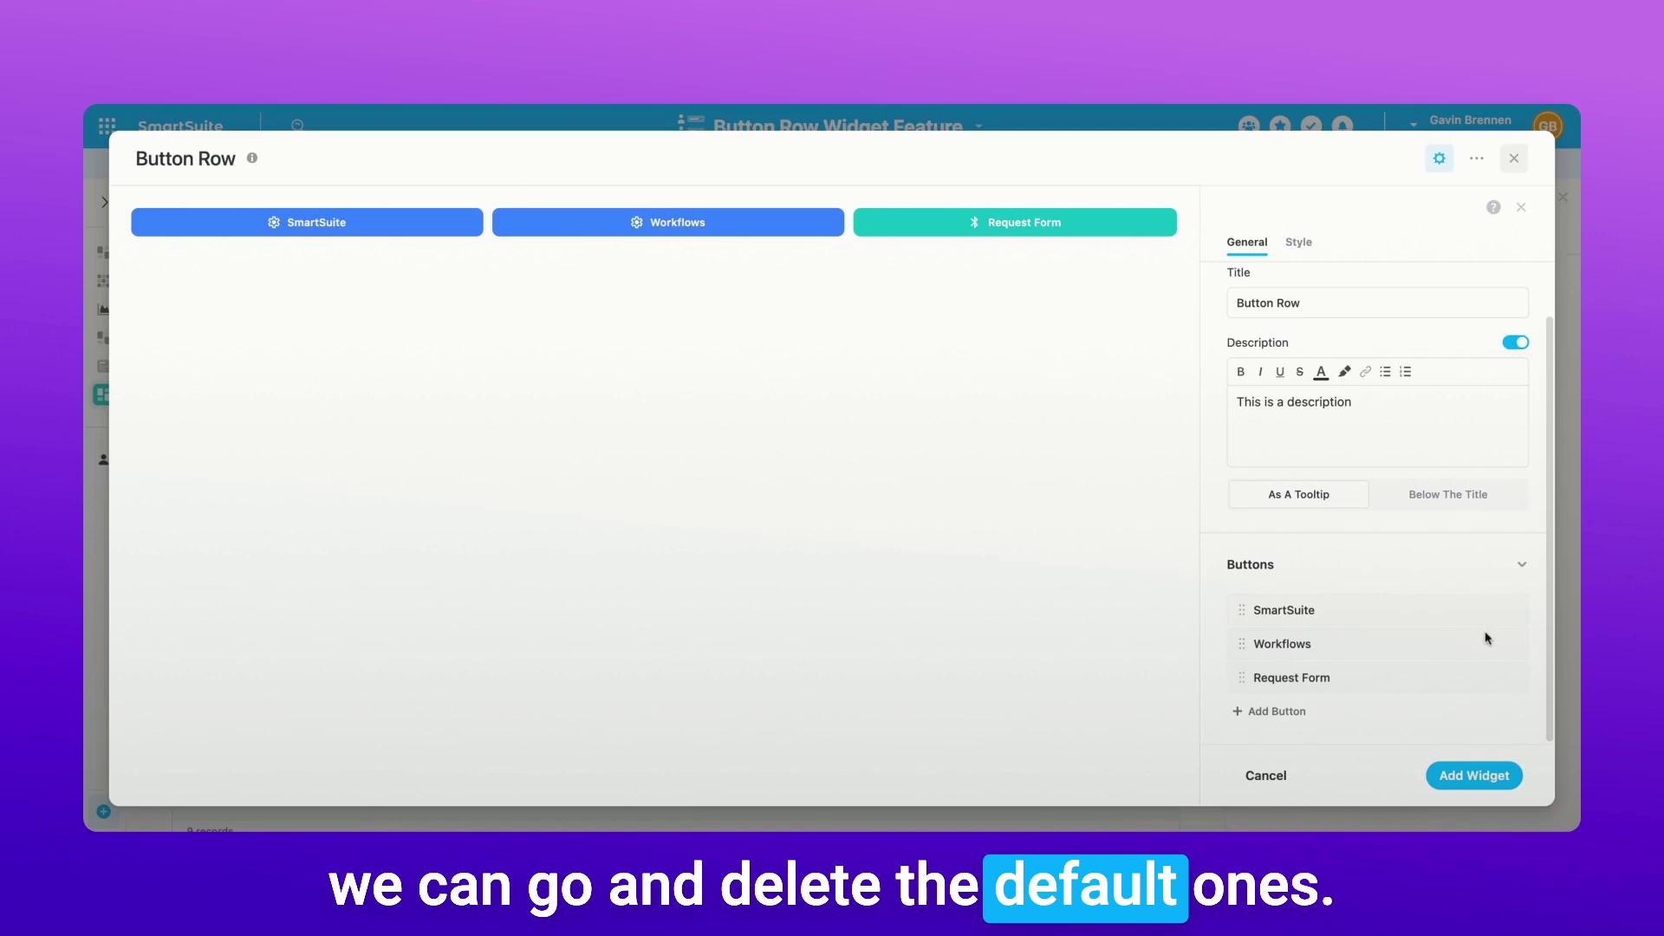
{"action": "left_click", "coordinate": [1484, 642]}
{"action": "left_click", "coordinate": [1485, 640]}
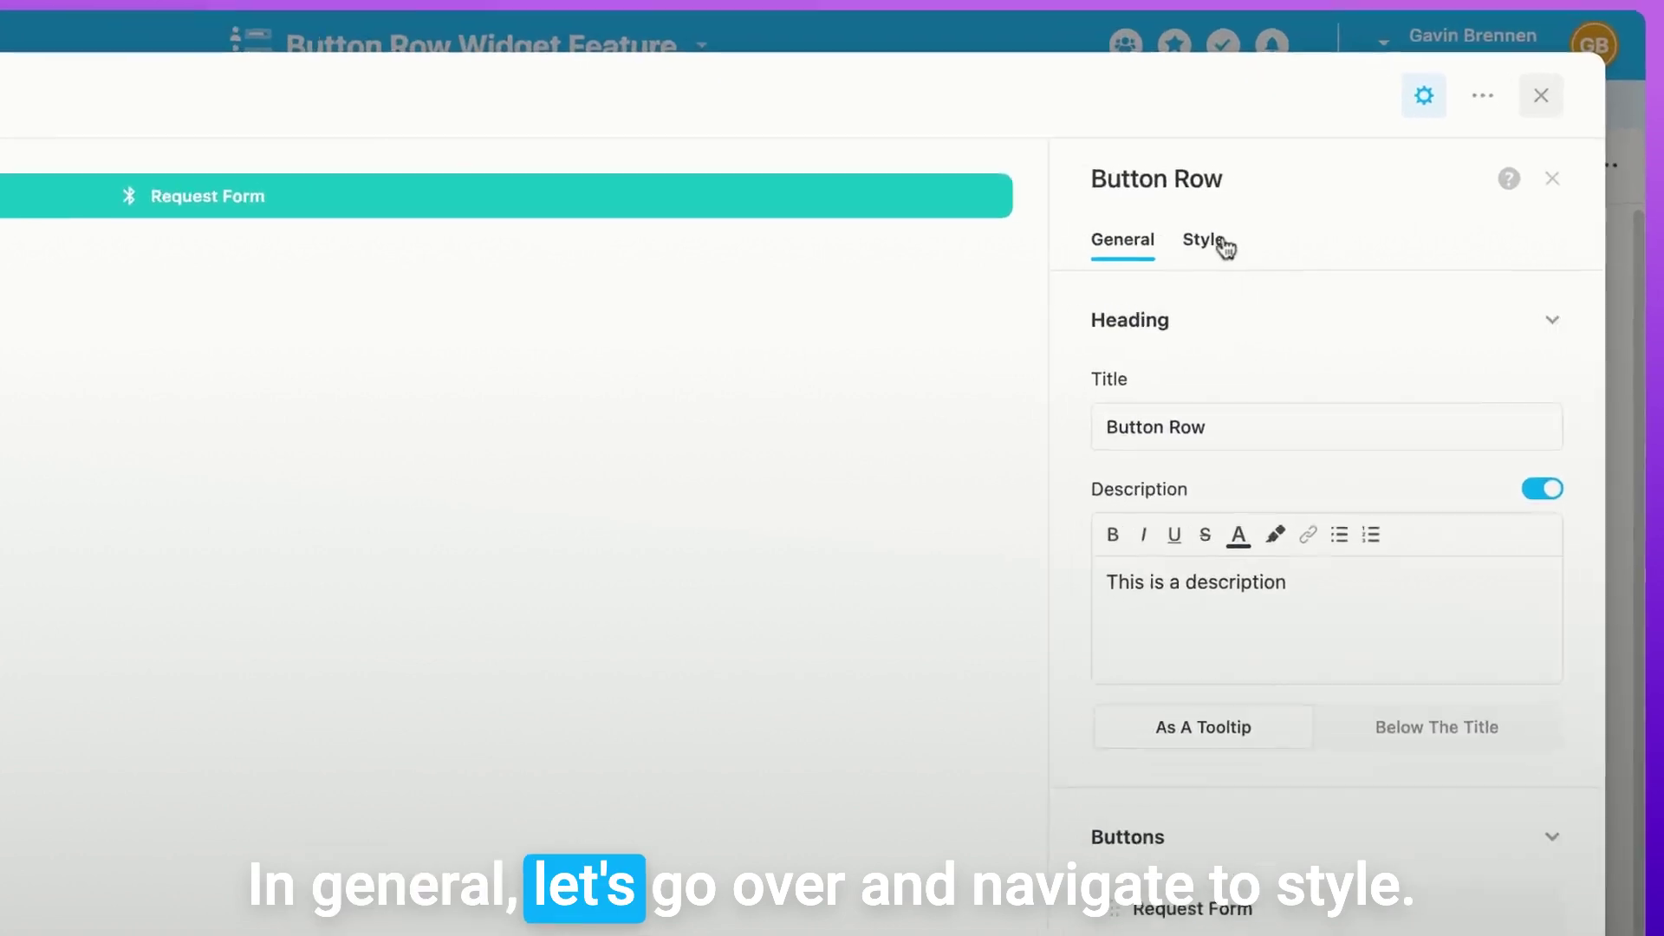
- In the widget's Style options, set button size to Auto and alignment to right
{"action": "left_click", "coordinate": [1217, 245]}
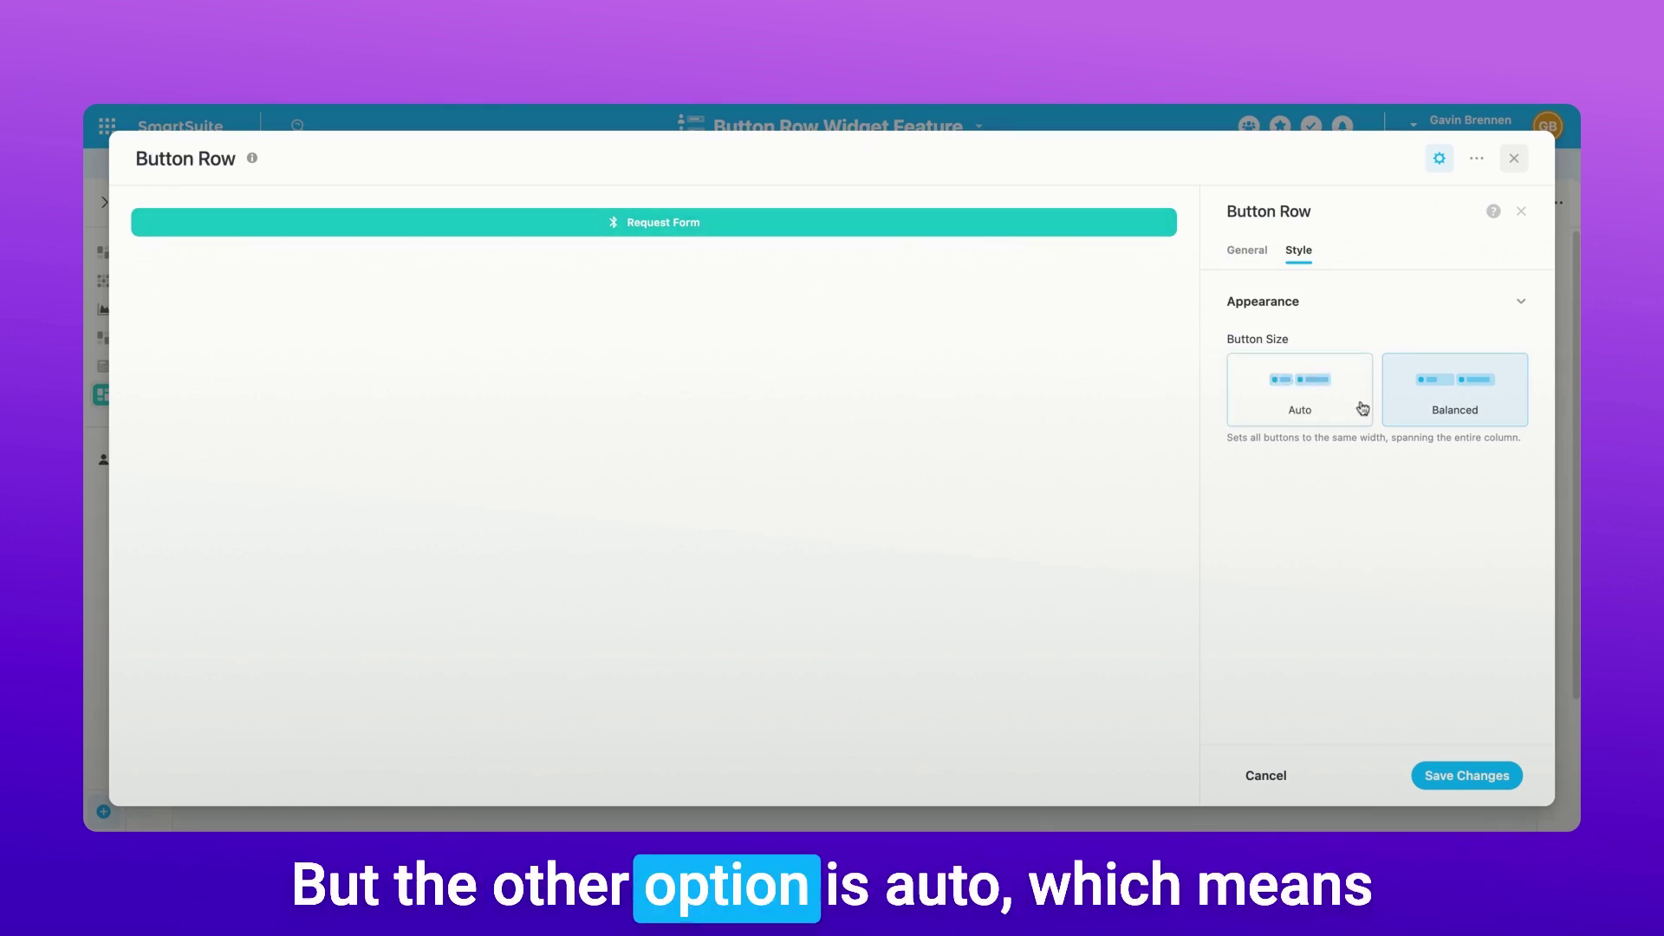
{"action": "left_click", "coordinate": [1319, 389]}
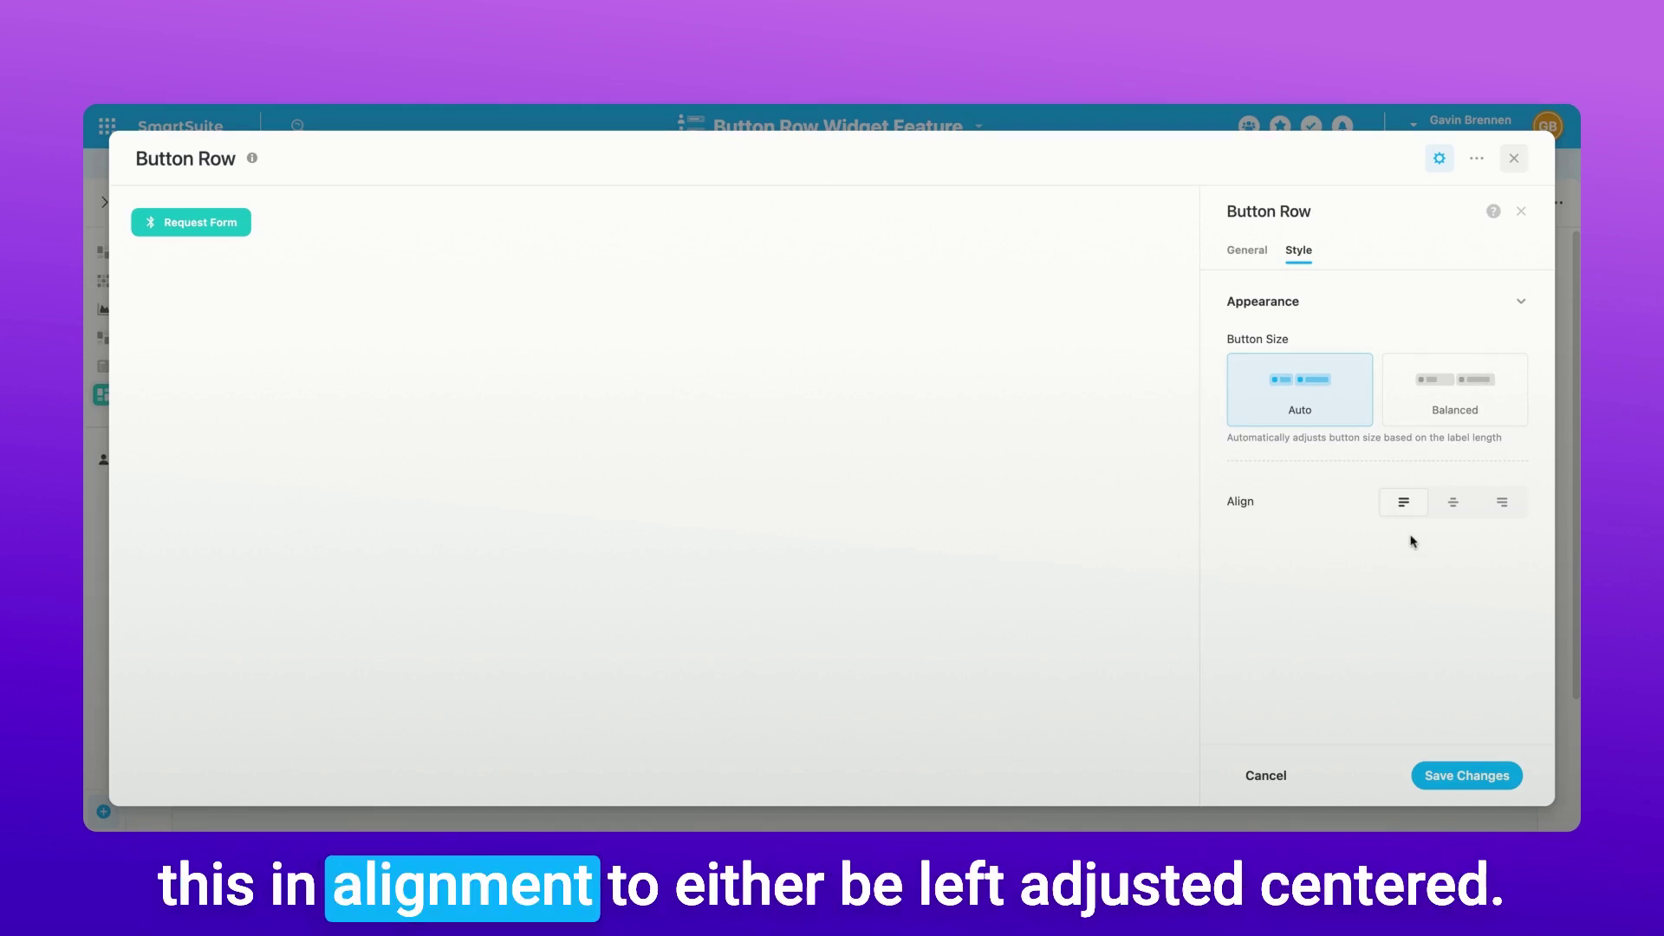
{"action": "left_click", "coordinate": [1453, 507]}
{"action": "left_click", "coordinate": [1506, 513]}
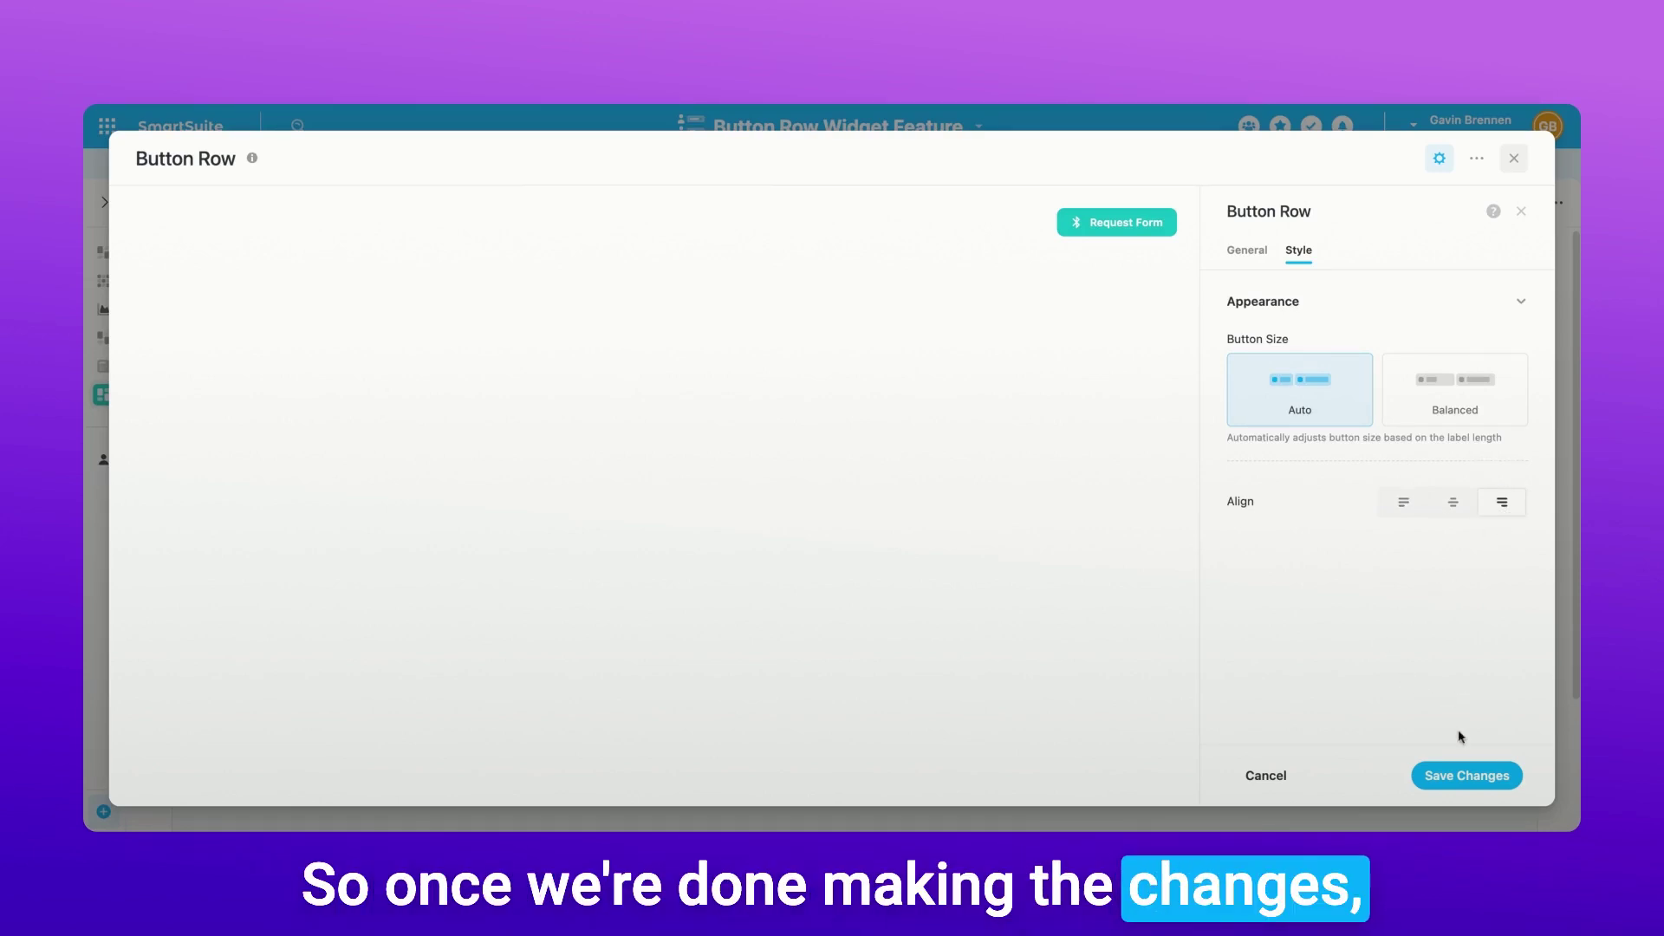
- Save the Request Form button row widget and preview Dashboard 1 in View mode
{"action": "left_click", "coordinate": [1463, 774]}
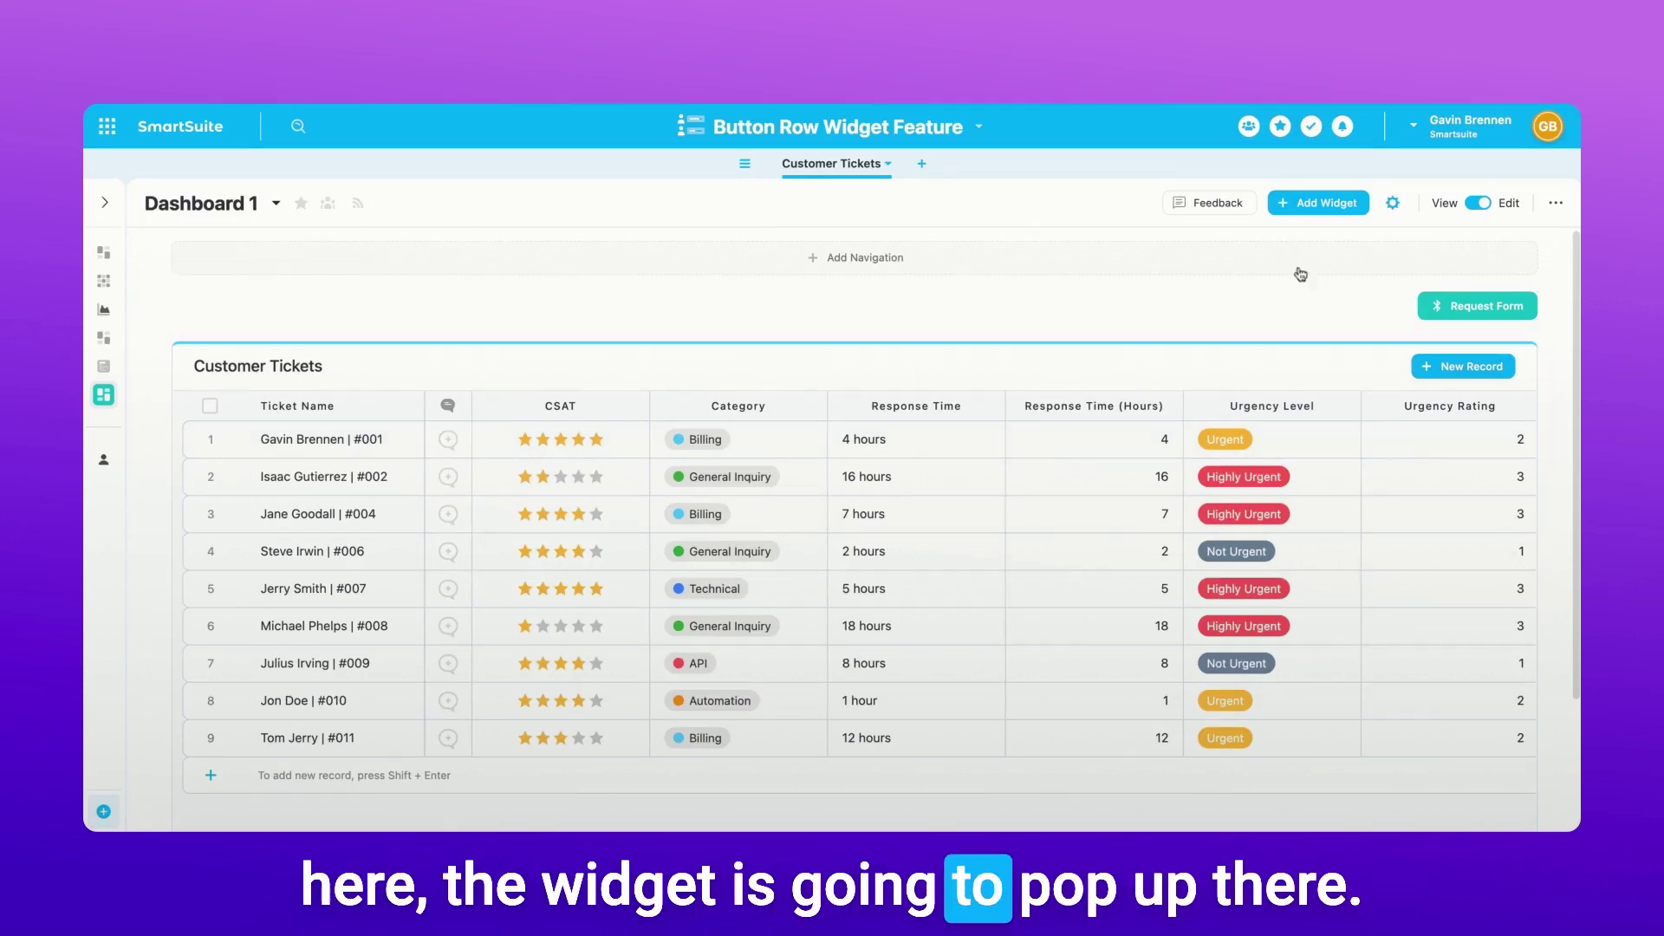
{"action": "left_click", "coordinate": [1479, 205]}
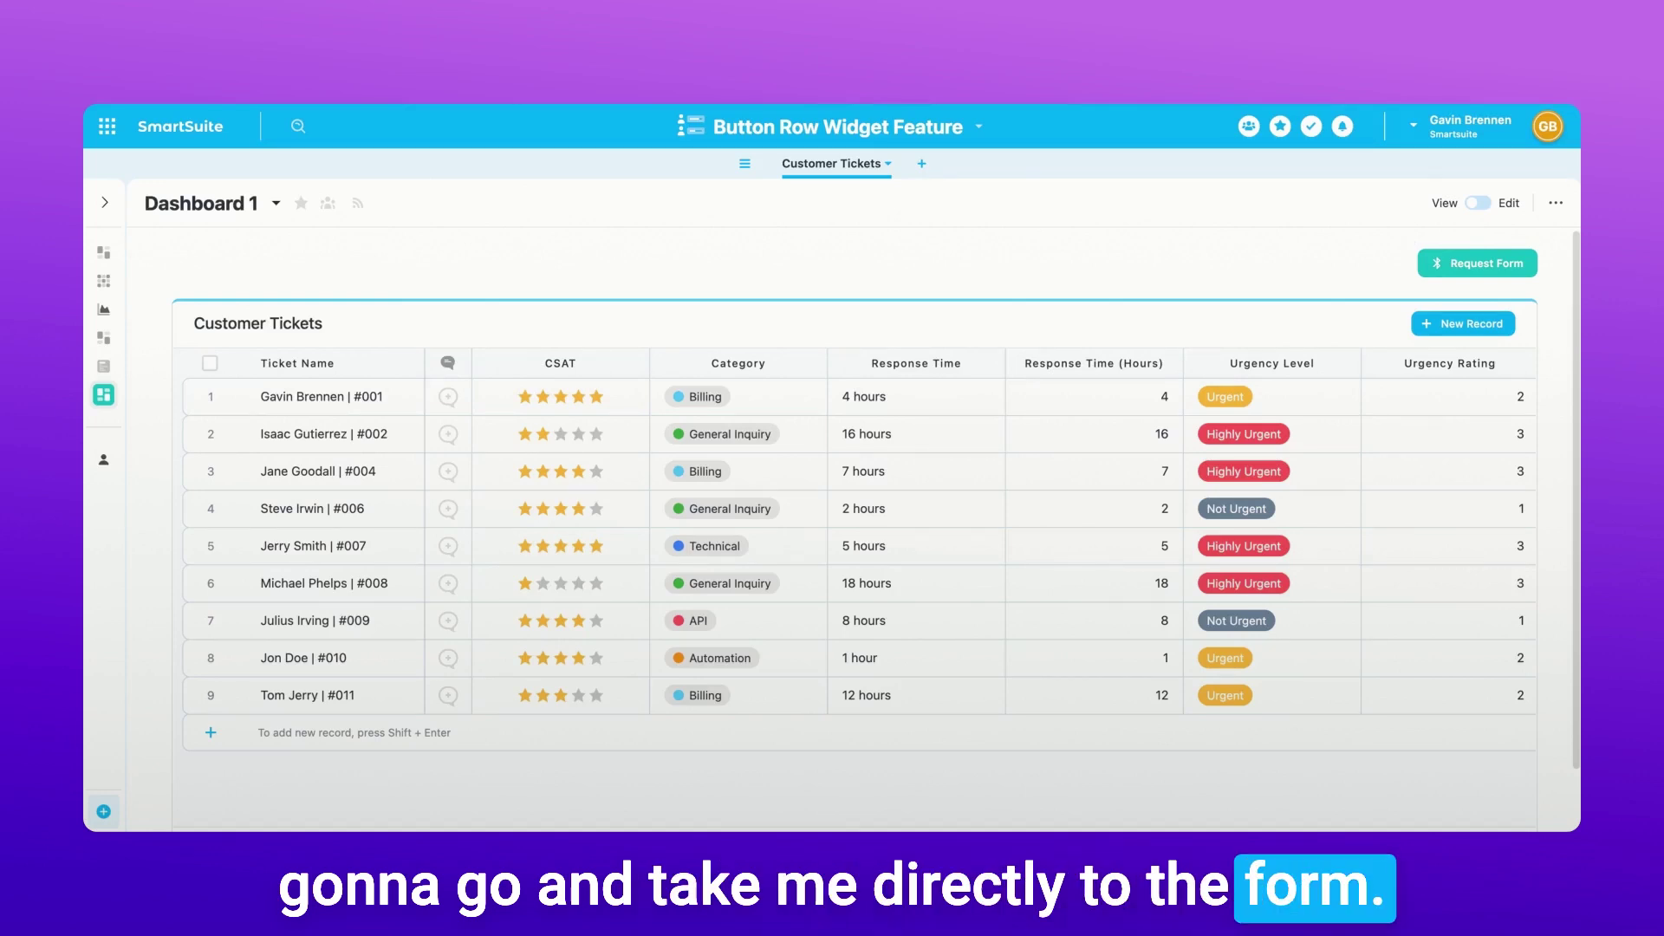
{"action": "left_click", "coordinate": [1480, 203]}
{"action": "left_click", "coordinate": [1478, 202]}
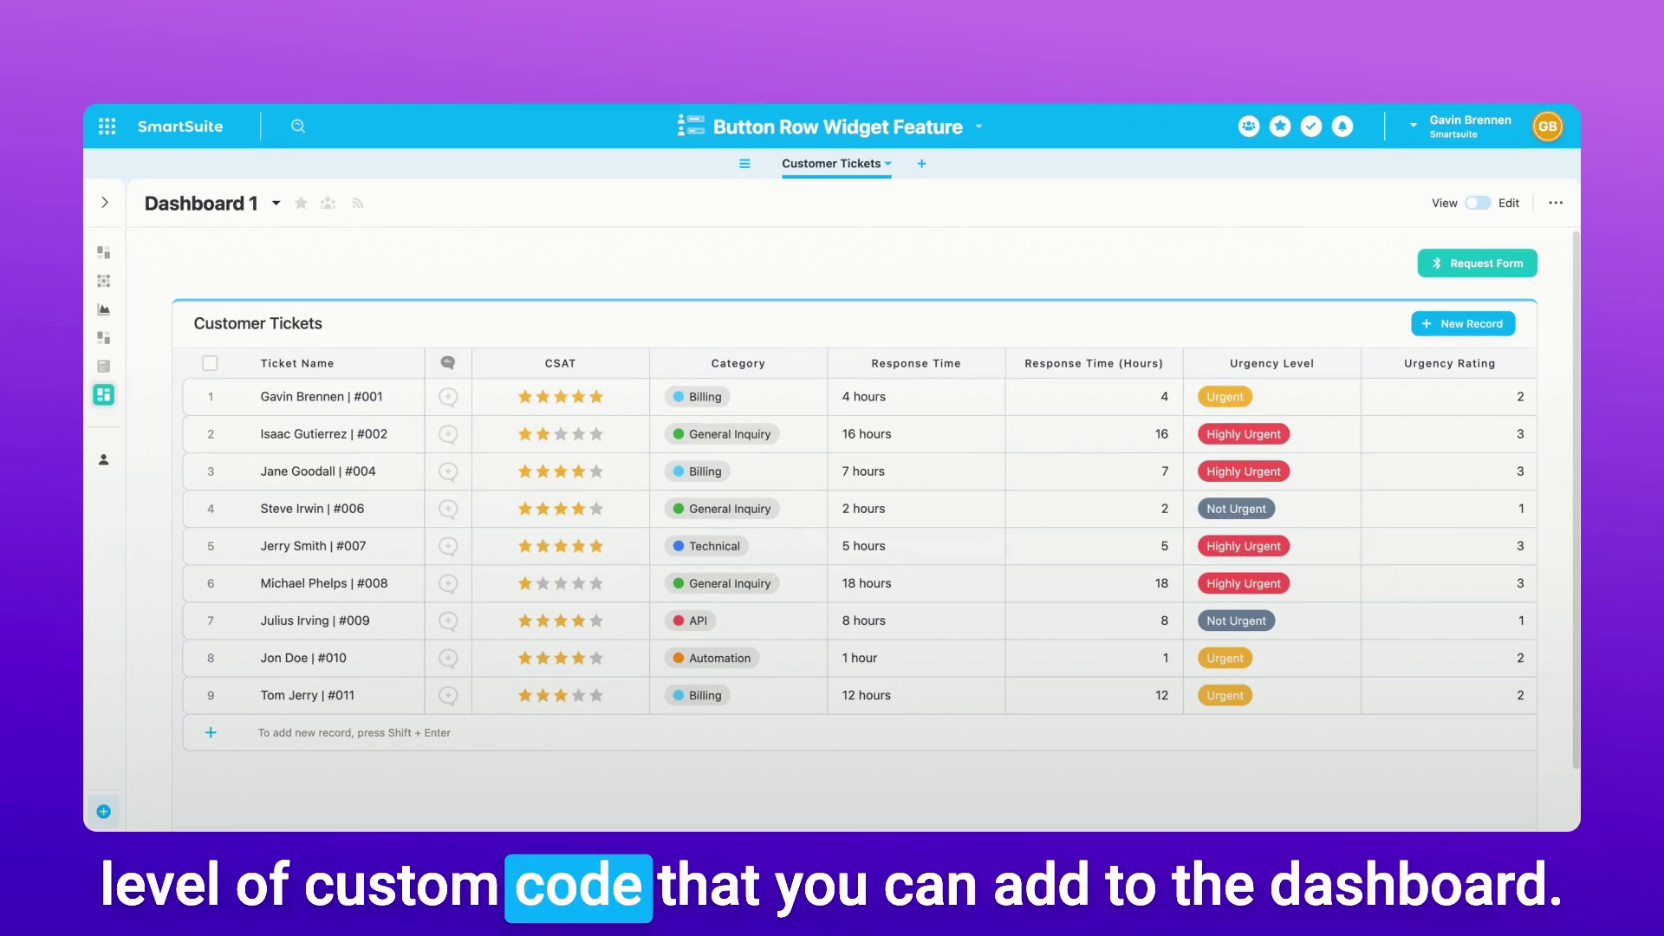
- Open the Button Row Widget dashboard and edit the Button Row 1 widget
{"action": "left_click", "coordinate": [118, 254]}
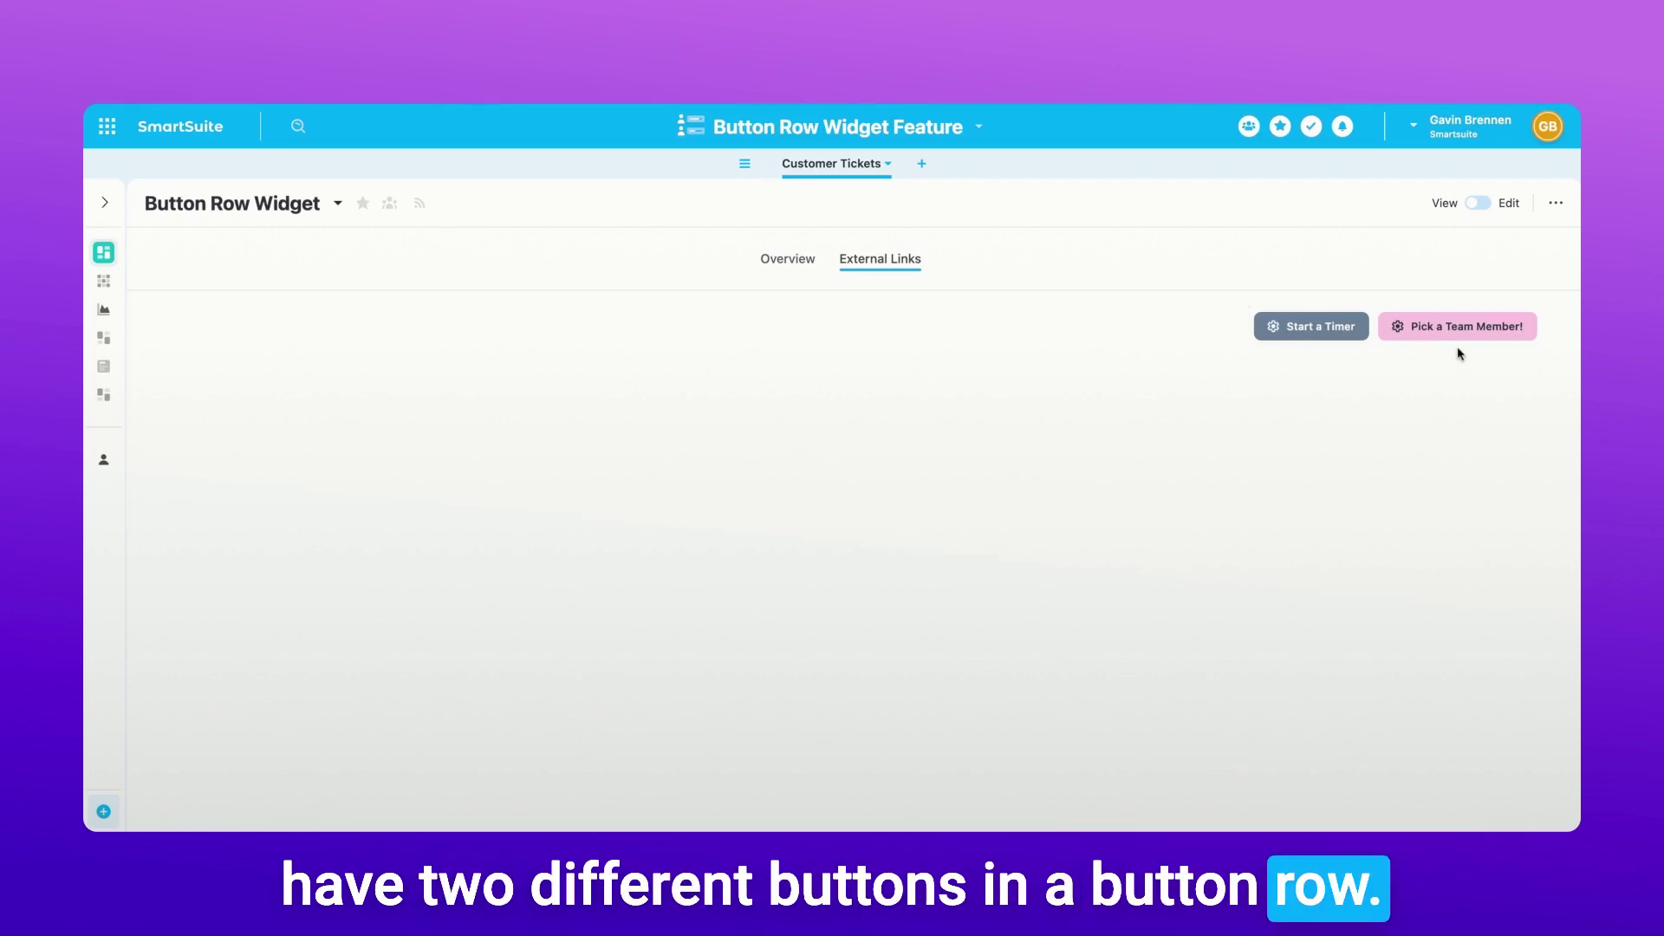
{"action": "mouse_move", "coordinate": [449, 335]}
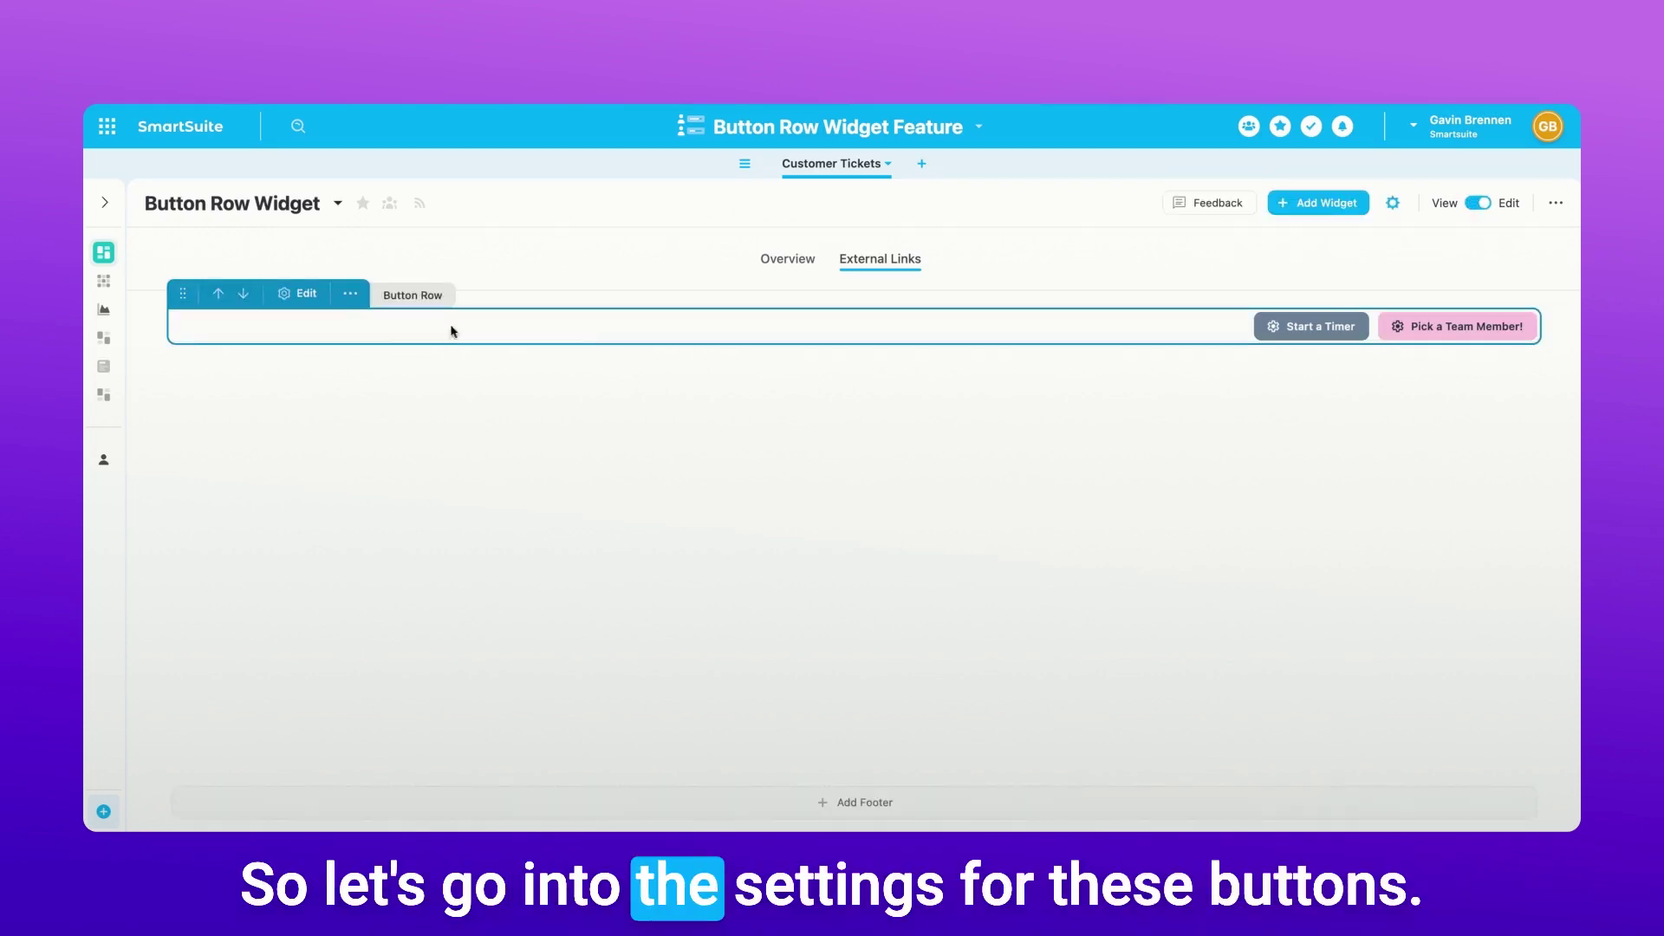
{"action": "left_click", "coordinate": [301, 295]}
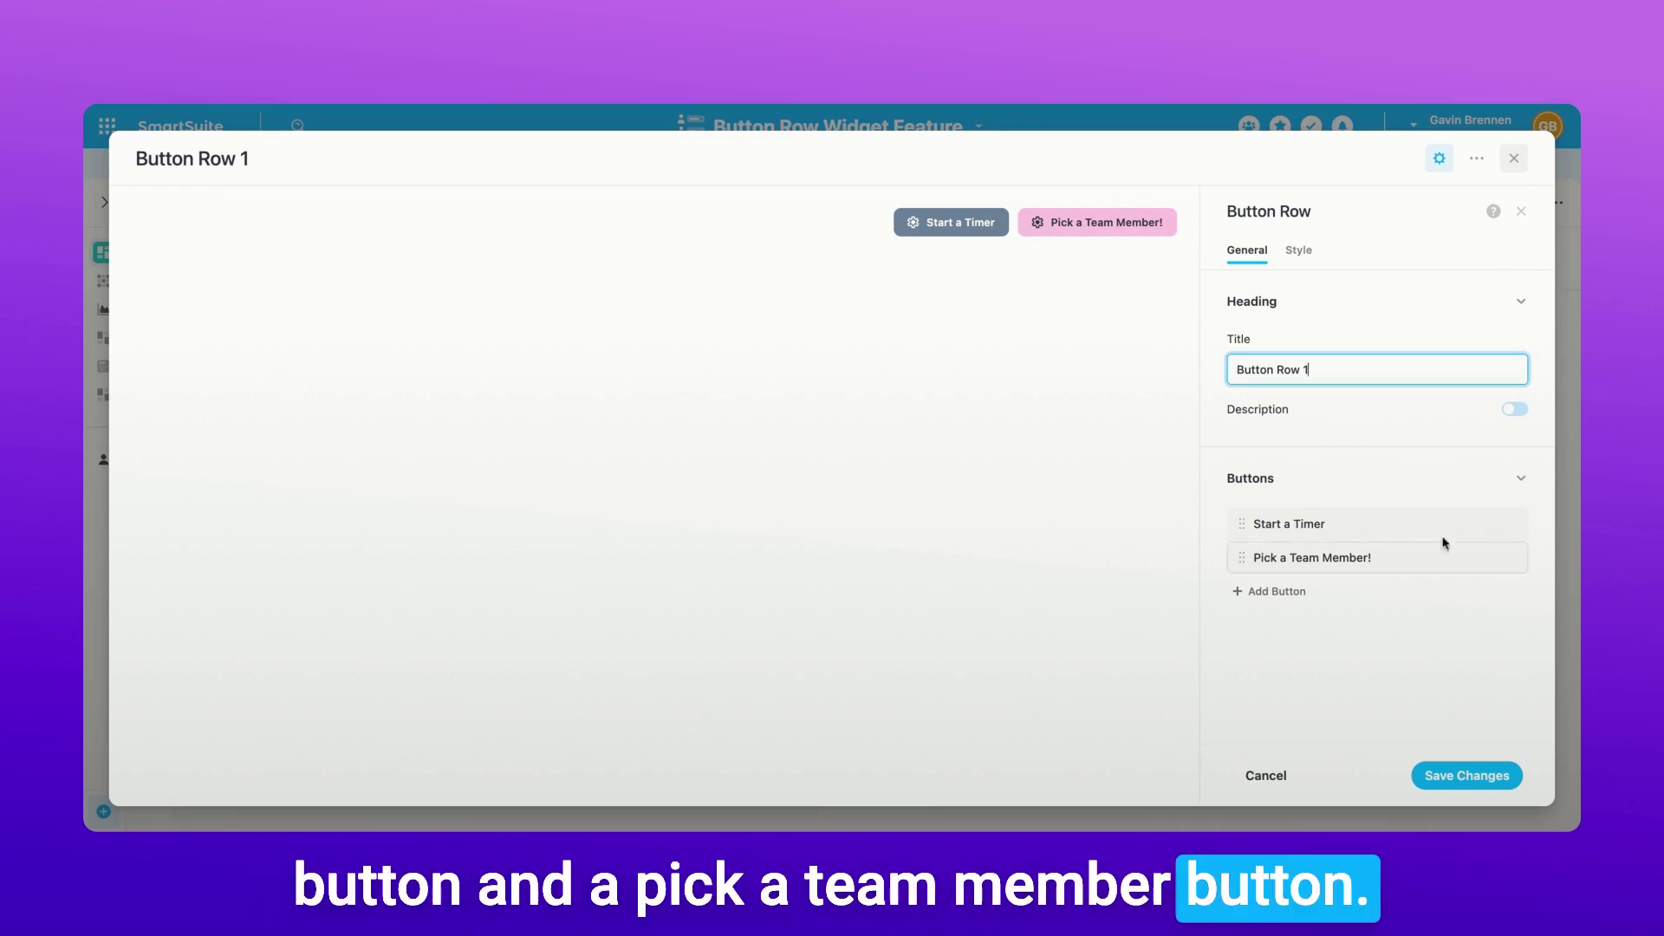
- Open Start a Timer's settings, keep the Run a Script action, and review its 25-minute countdown script
{"action": "left_click", "coordinate": [1508, 523]}
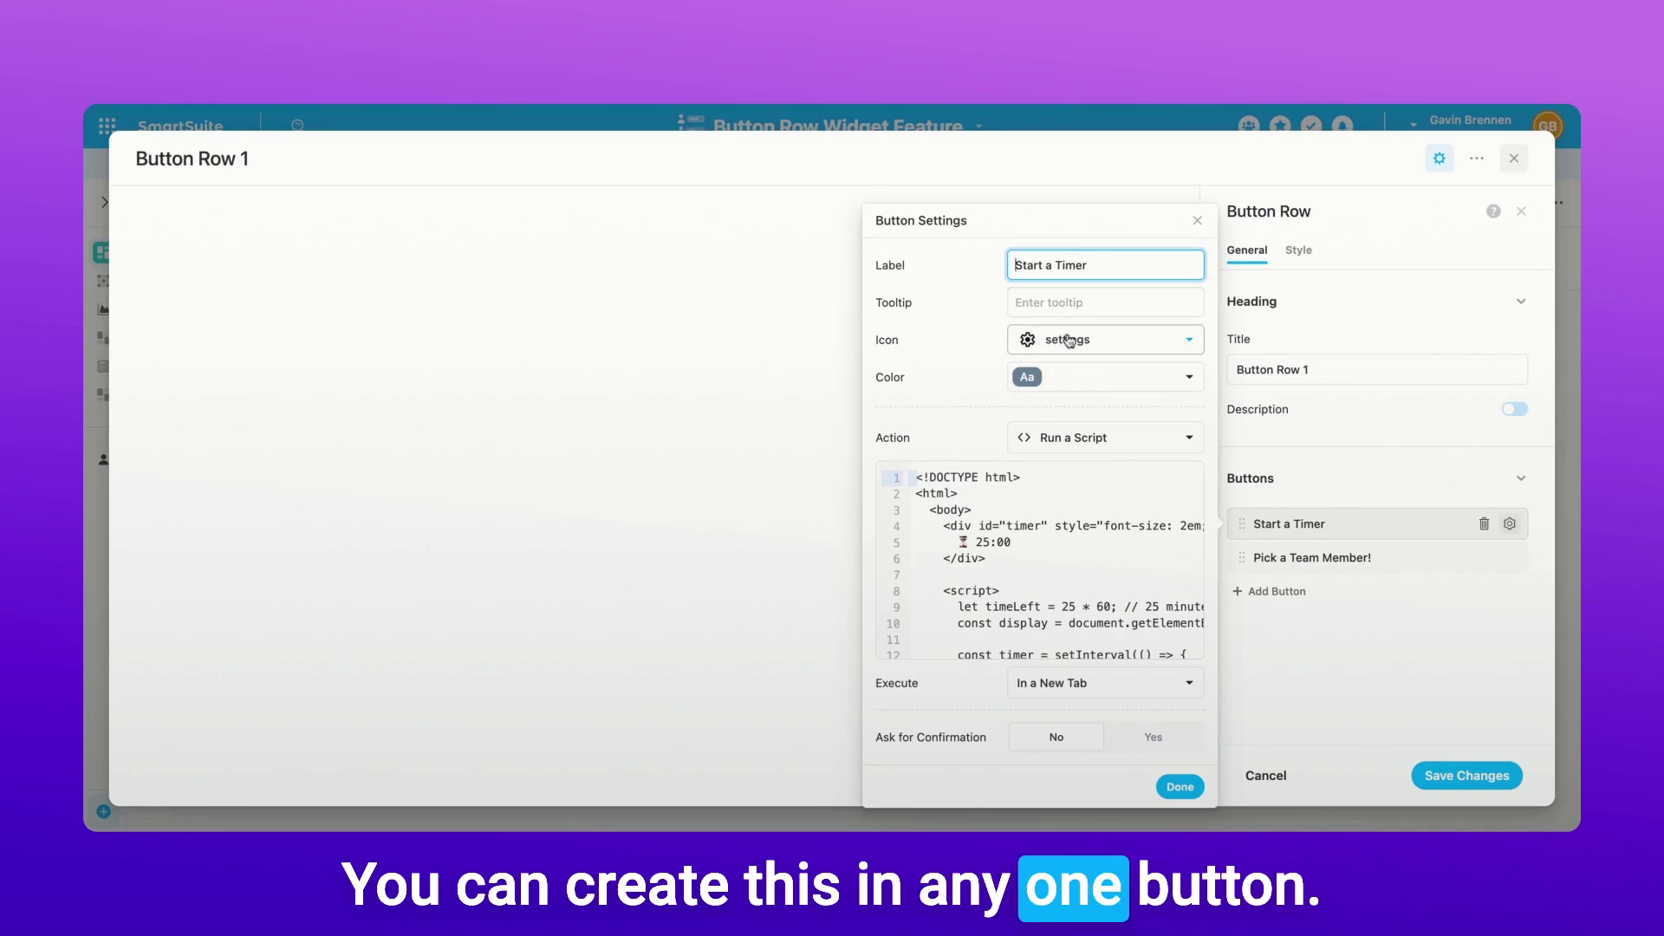
{"action": "left_click", "coordinate": [1054, 436]}
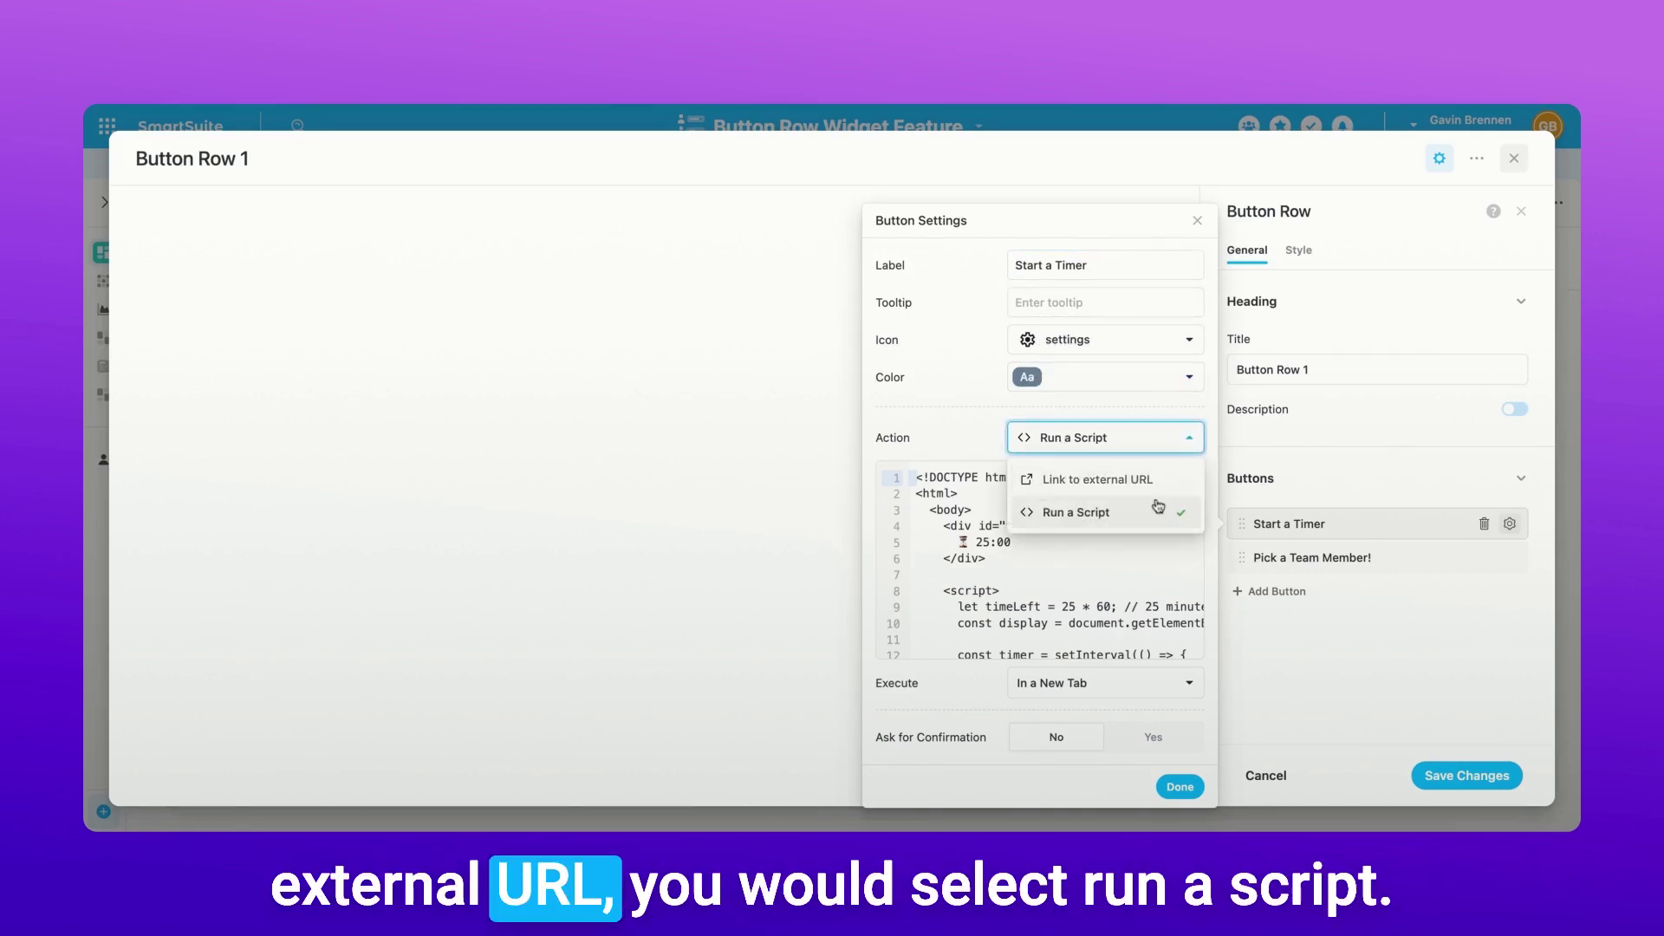
{"action": "left_click", "coordinate": [1066, 570]}
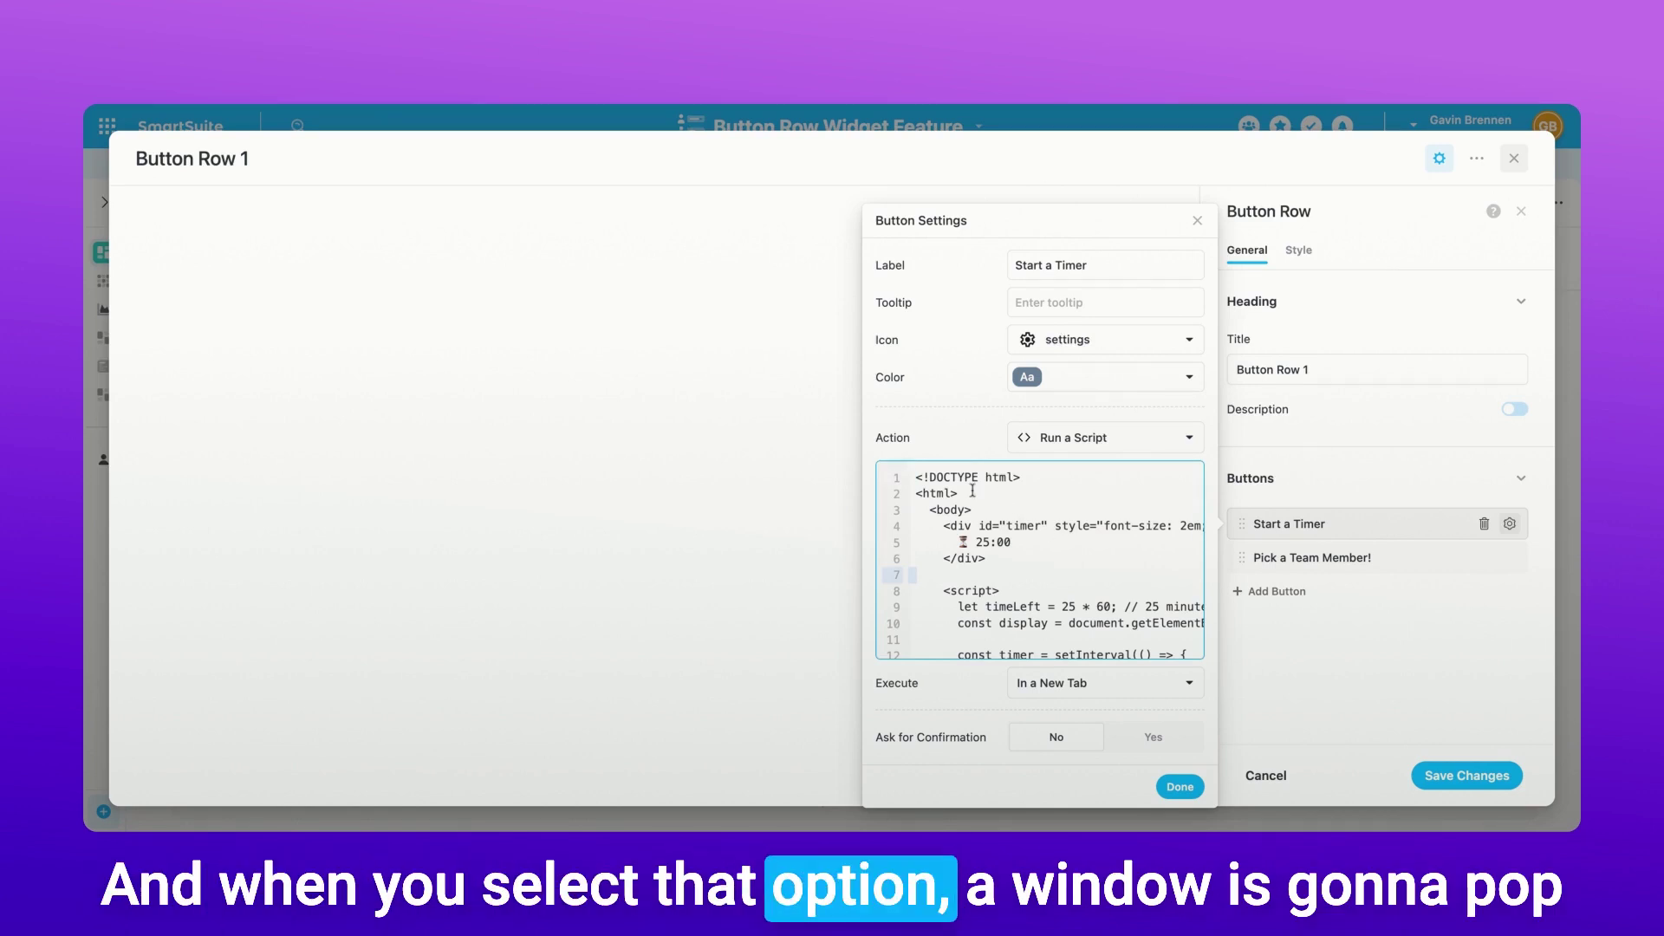
{"action": "scroll", "coordinate": [958, 565], "scroll_direction": "down", "scroll_amount": 5}
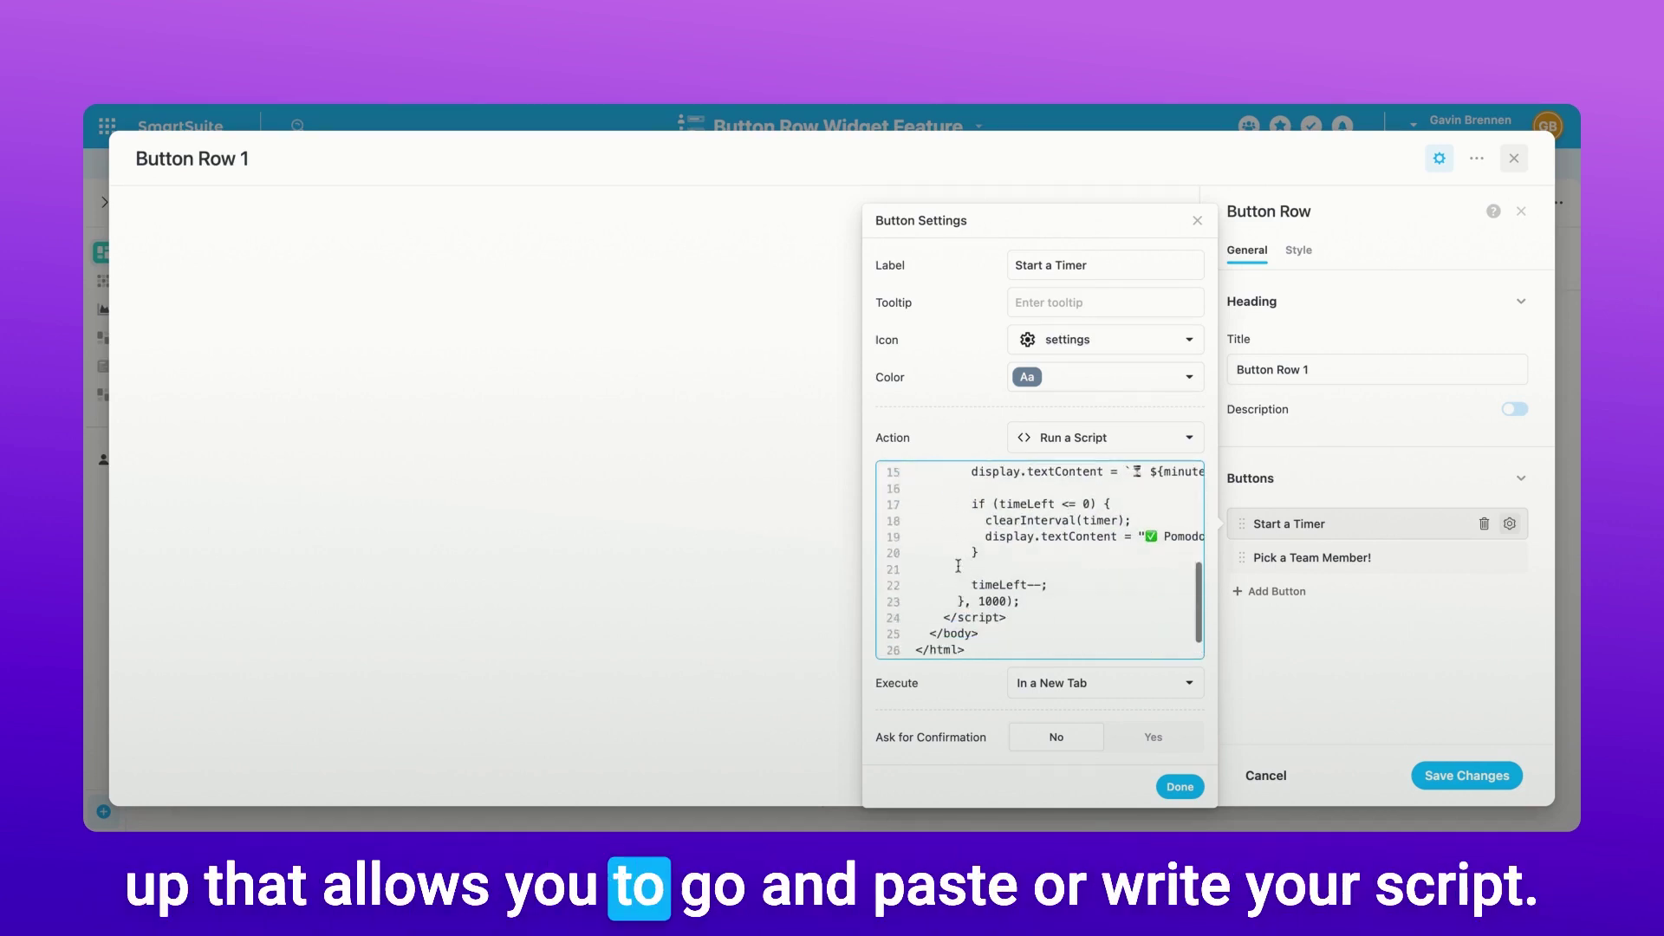
{"action": "scroll", "coordinate": [962, 551], "scroll_direction": "up", "scroll_amount": 5}
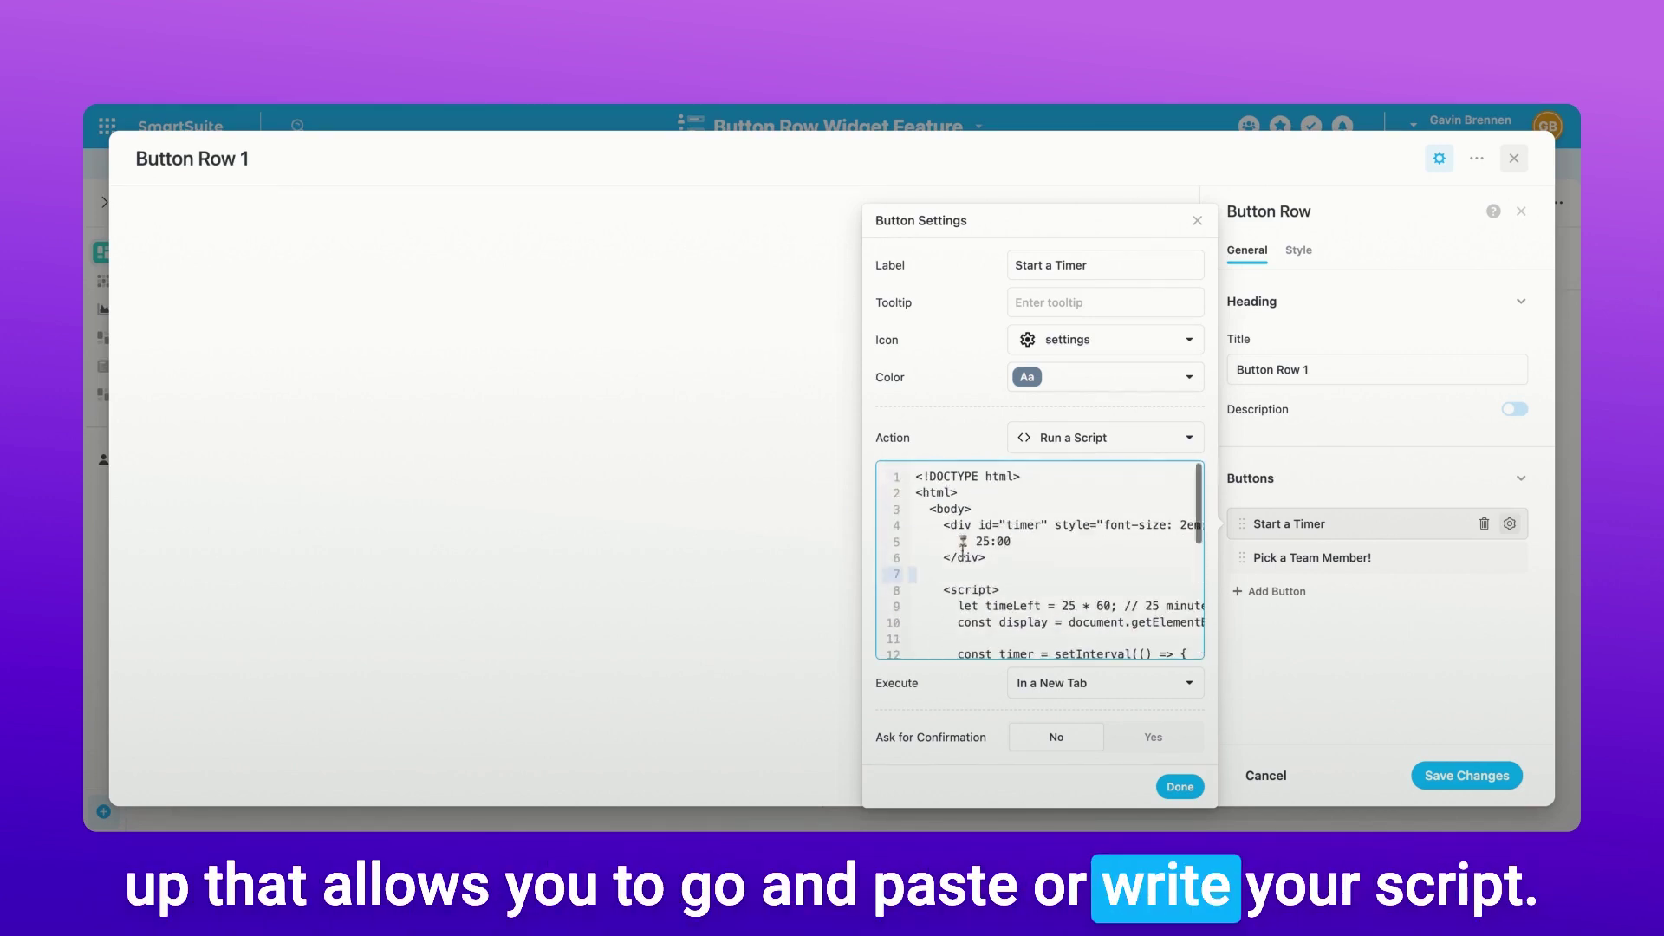
{"action": "scroll", "coordinate": [962, 551], "scroll_direction": "down", "scroll_amount": 1}
{"action": "scroll", "coordinate": [961, 551], "scroll_direction": "down", "scroll_amount": 2}
{"action": "scroll", "coordinate": [988, 551], "scroll_direction": "up", "scroll_amount": 4}
{"action": "scroll", "coordinate": [1014, 551], "scroll_direction": "down", "scroll_amount": 1}
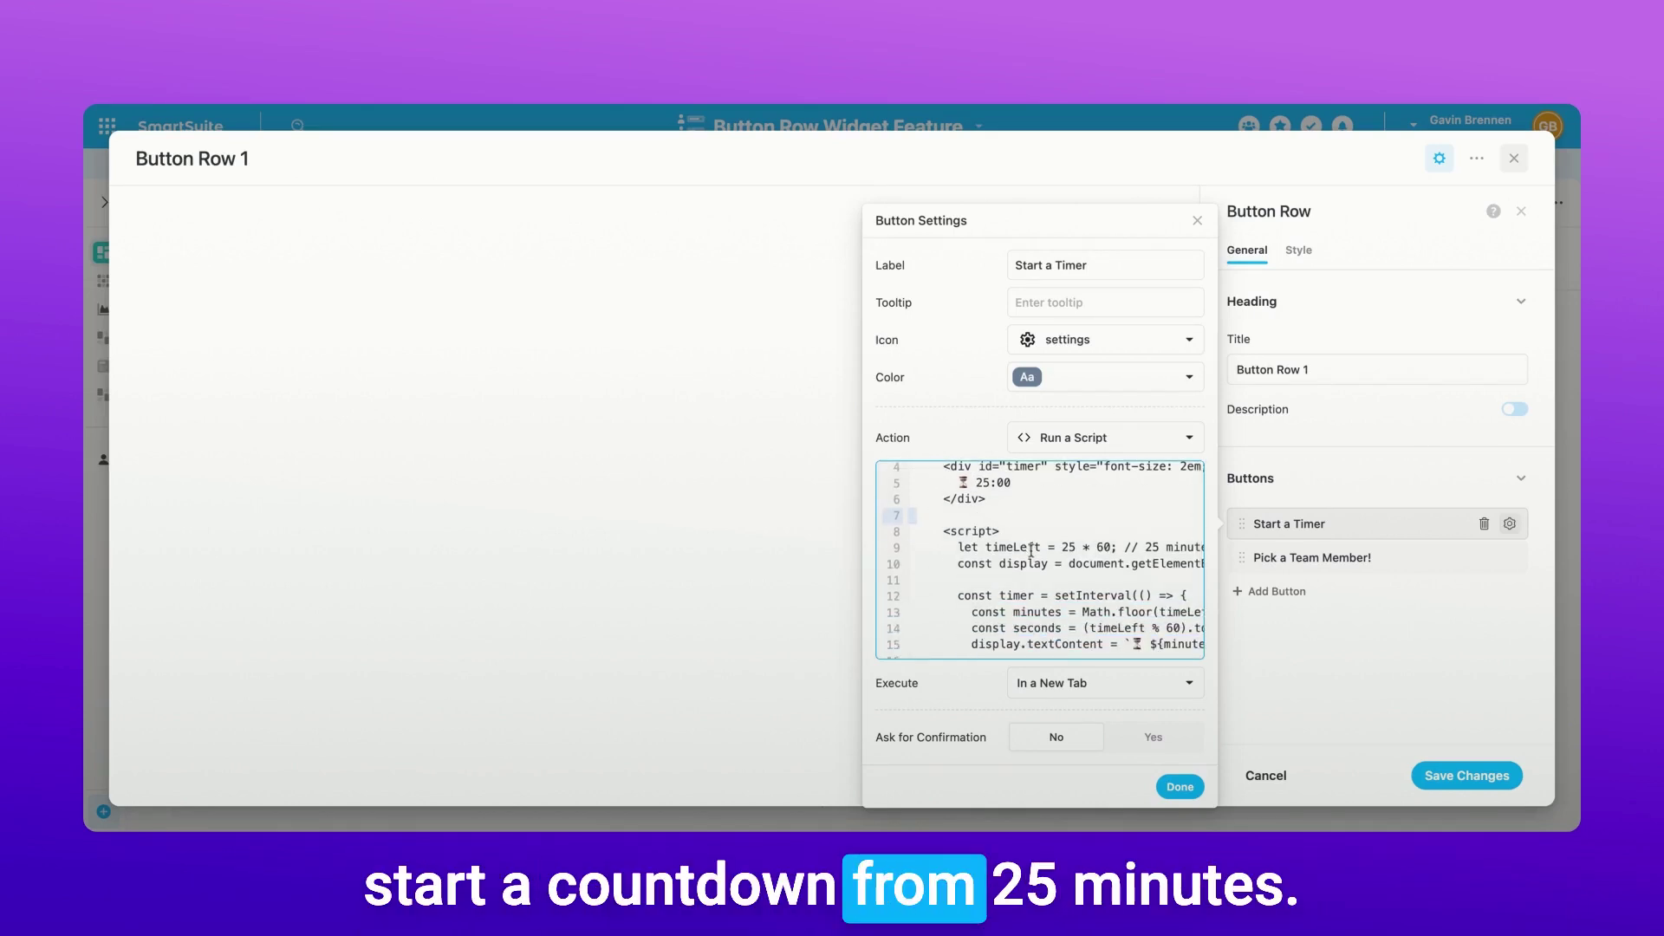
{"action": "scroll", "coordinate": [1039, 558], "scroll_direction": "down", "scroll_amount": 1}
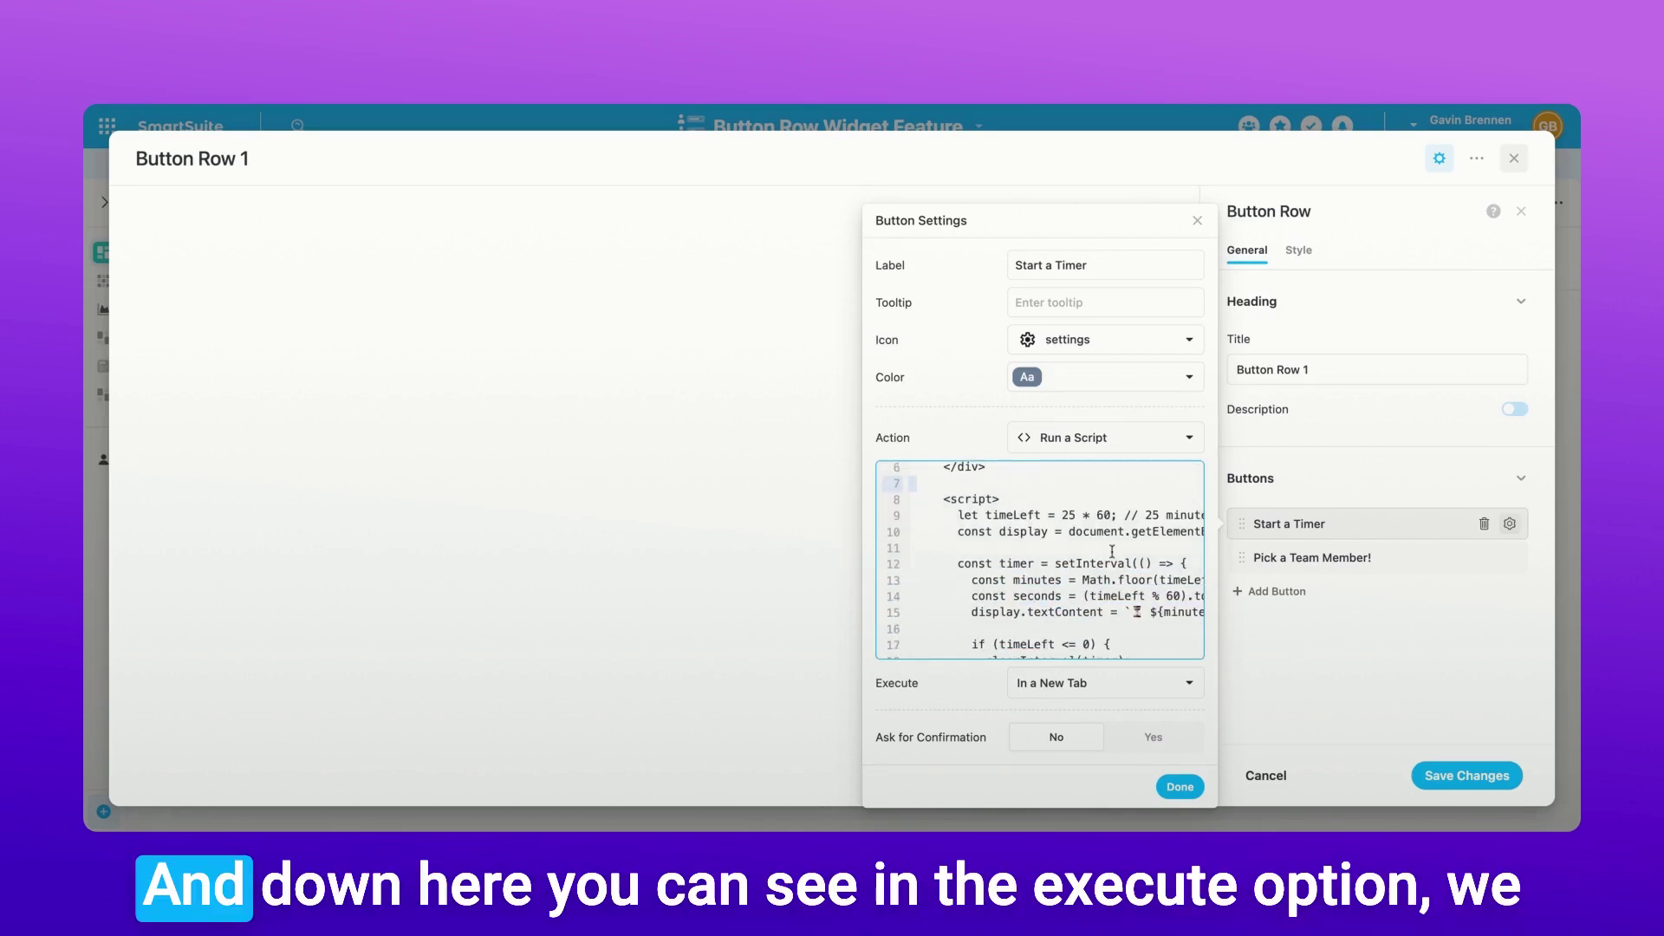
- Set the Start a Timer script to execute In a New Tab
{"action": "left_click", "coordinate": [1060, 693]}
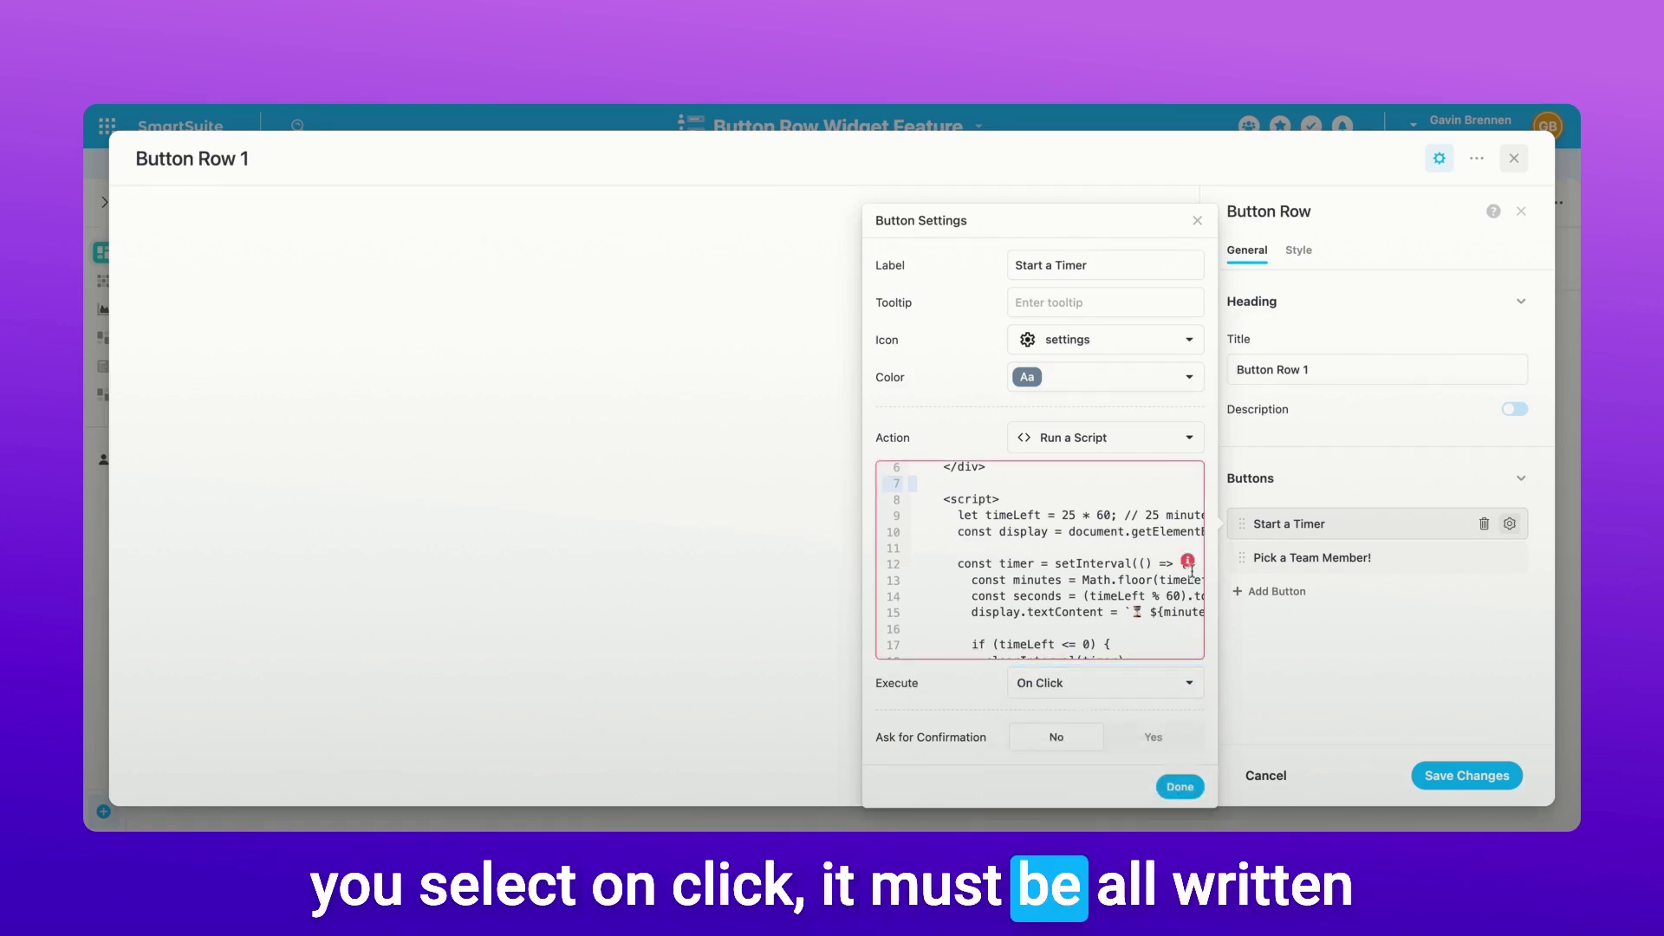
{"action": "mouse_move", "coordinate": [1193, 567]}
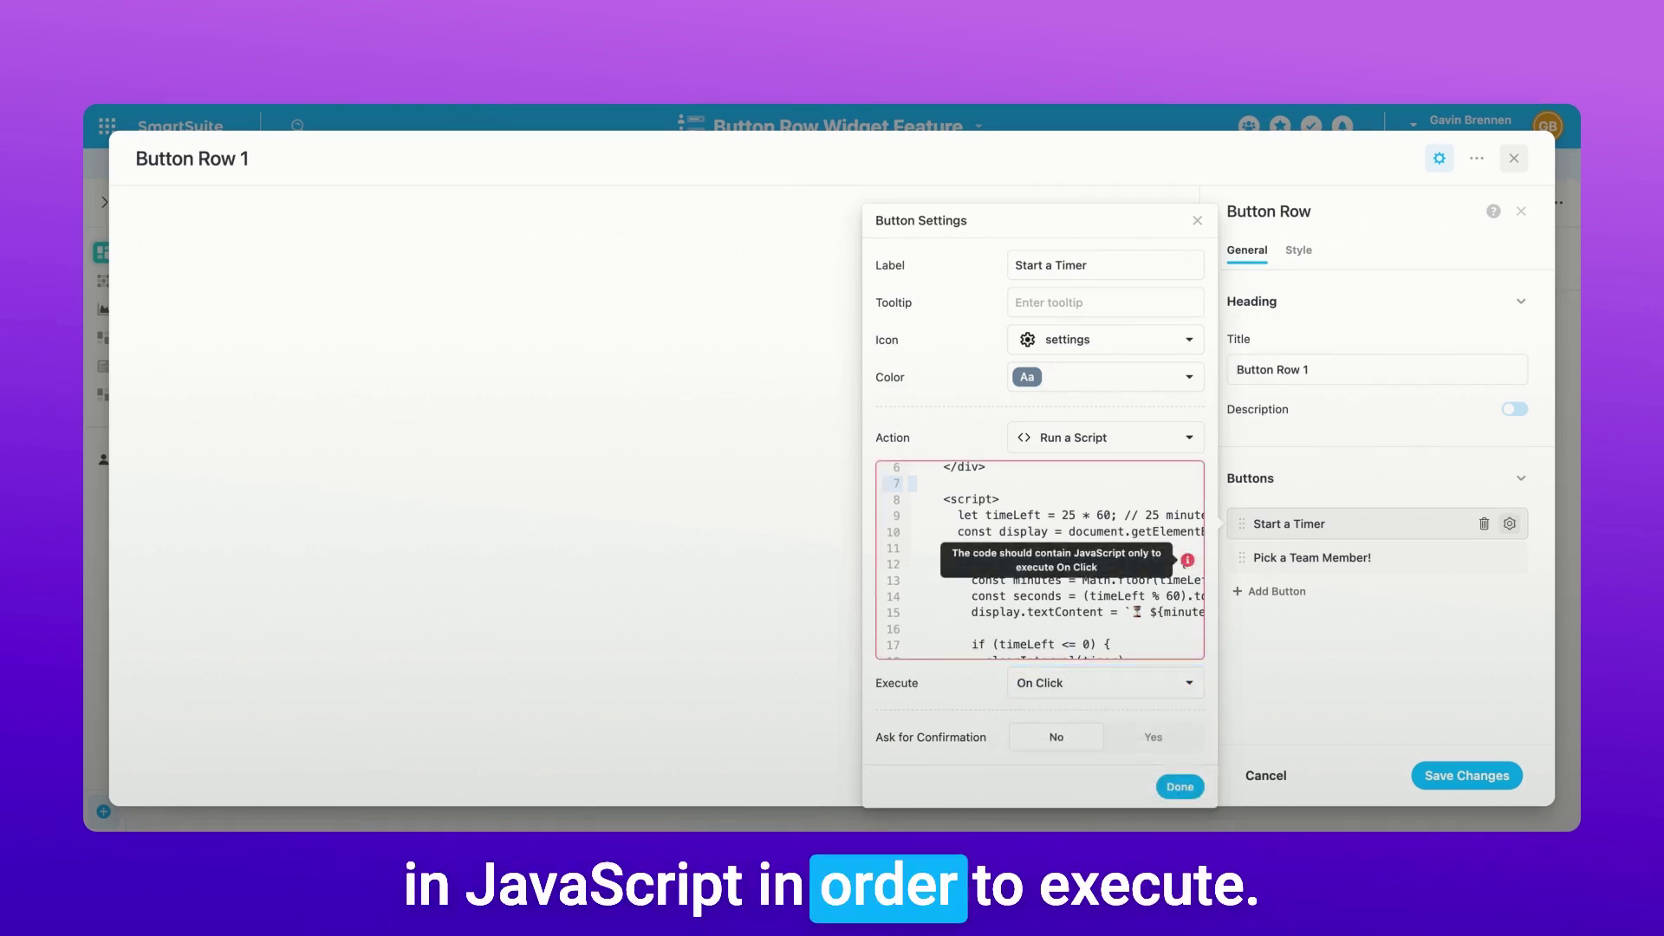
{"action": "left_click", "coordinate": [1133, 693]}
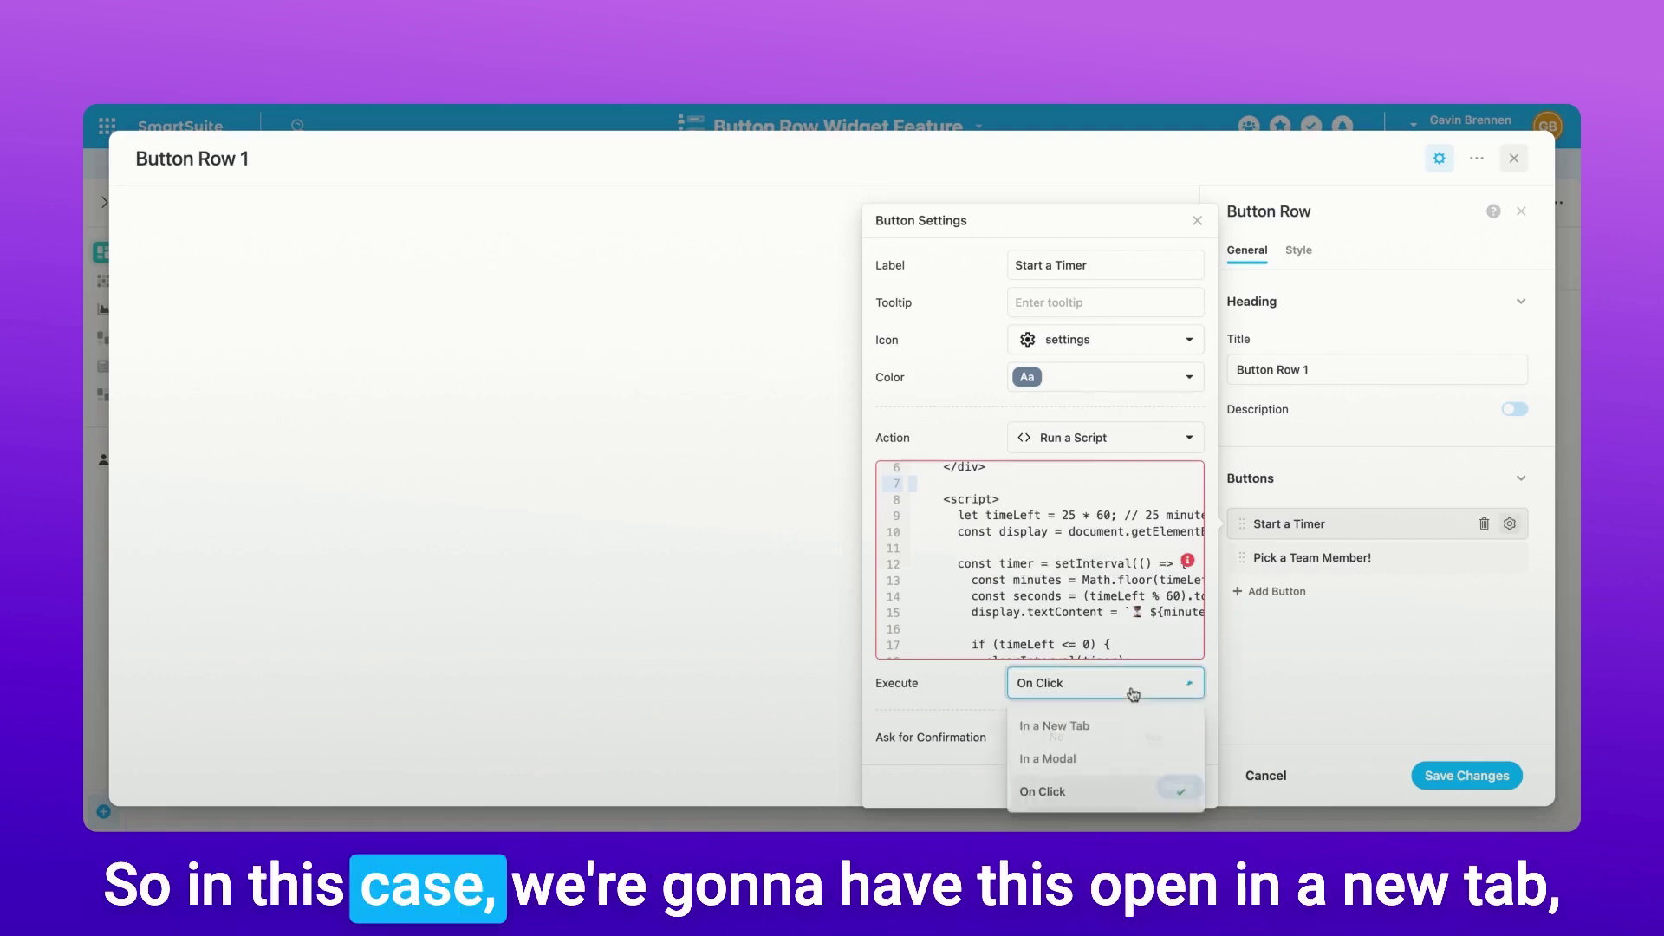
{"action": "left_click", "coordinate": [1087, 727]}
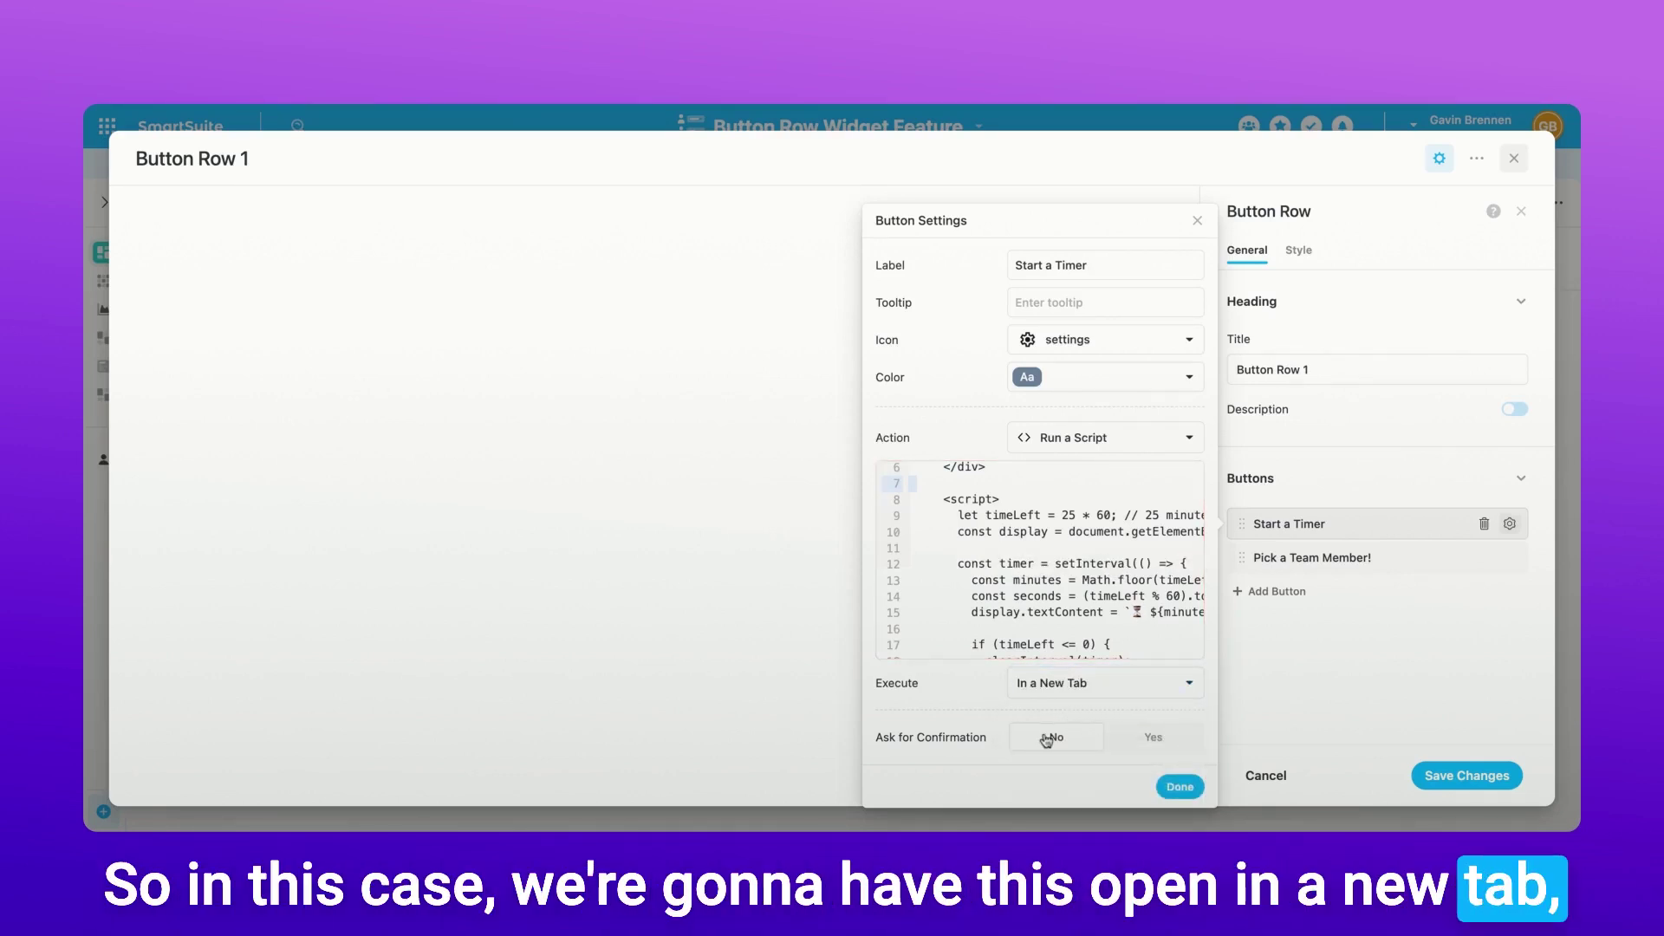
- Turn on Ask for Confirmation and review the confirmation title and message
{"action": "left_click", "coordinate": [1155, 739]}
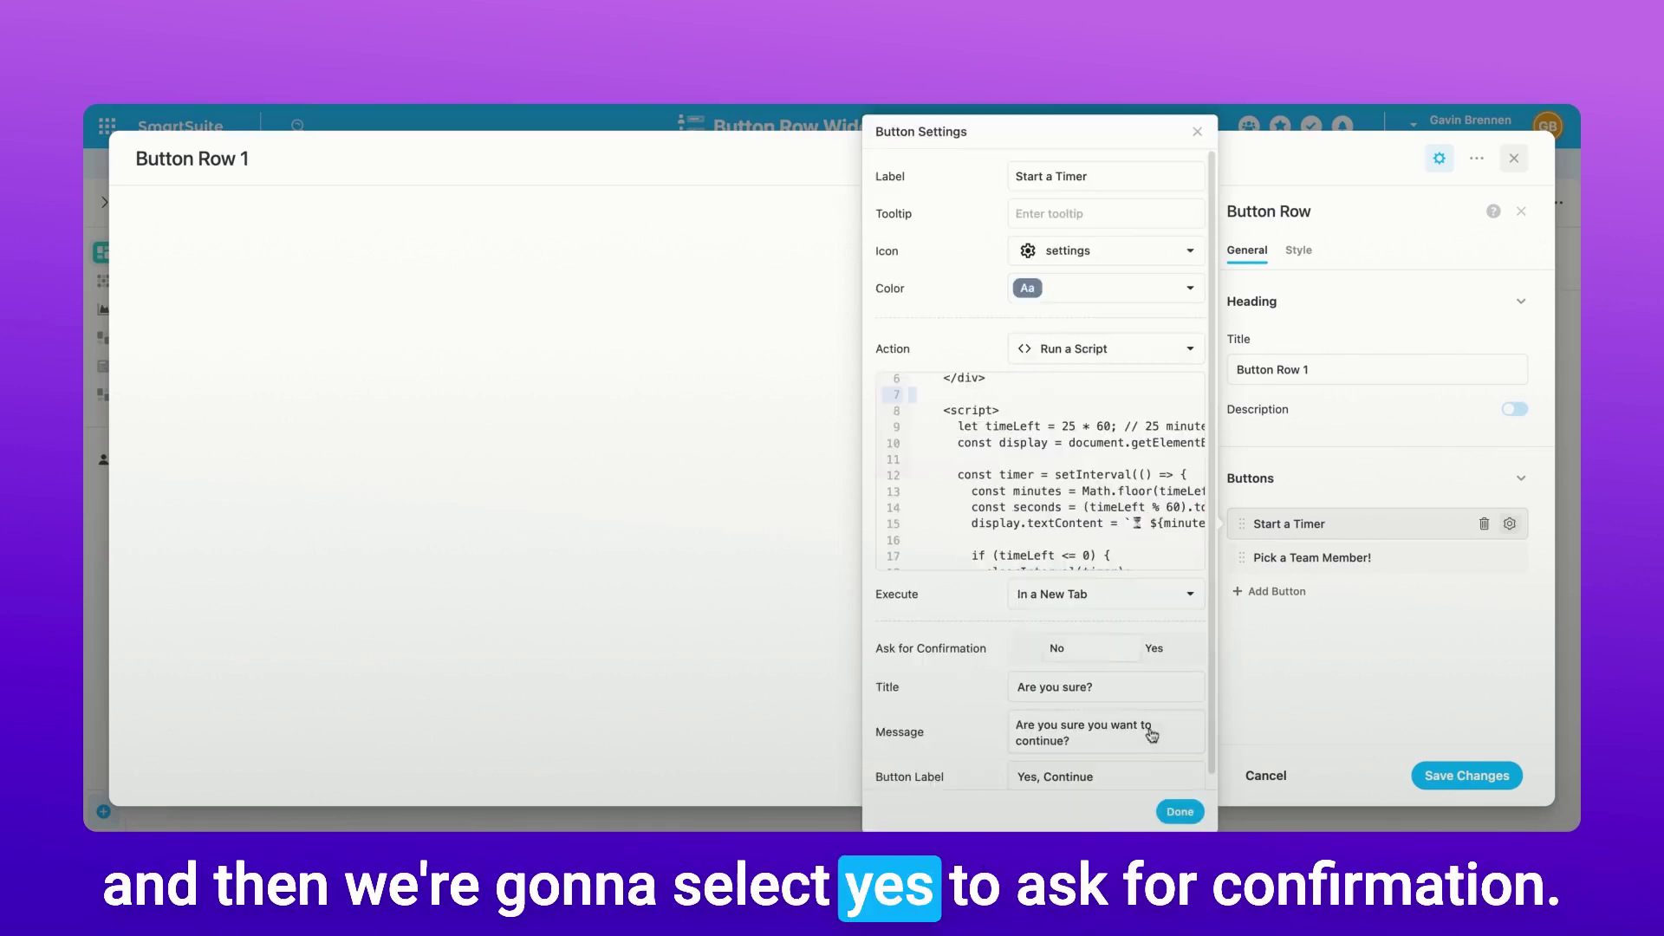
{"action": "scroll", "coordinate": [1152, 750], "scroll_direction": "down", "scroll_amount": 1}
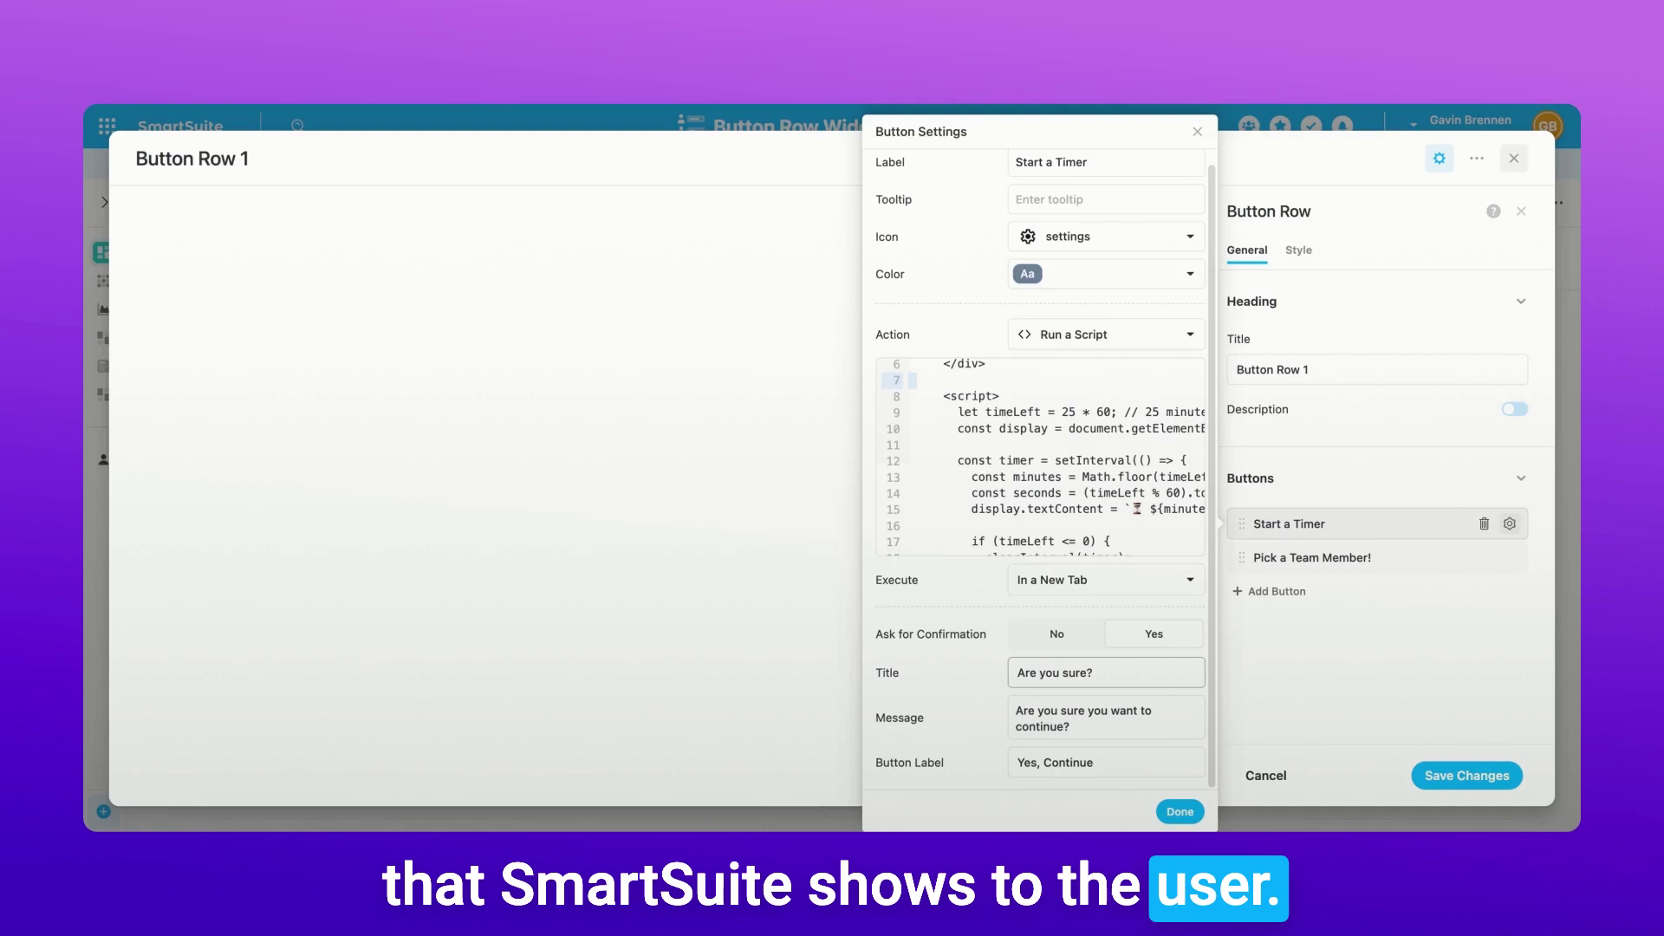
{"action": "left_click_drag", "start_coordinate": [1017, 672], "coordinate": [1012, 708]}
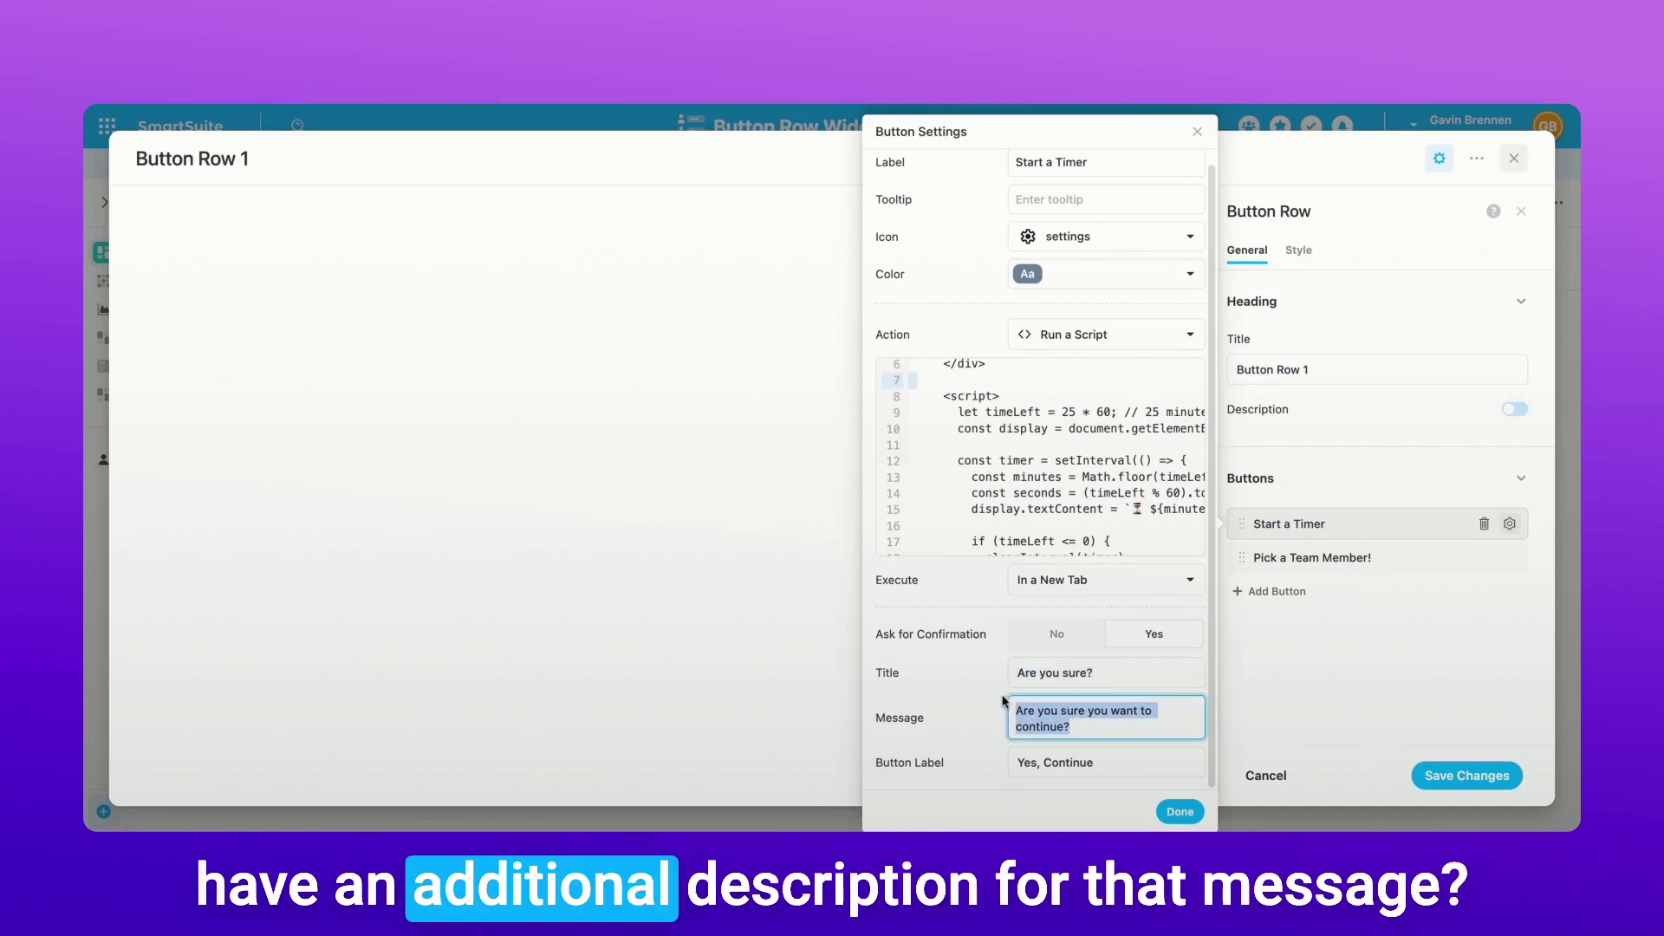
{"action": "left_click", "coordinate": [1033, 733]}
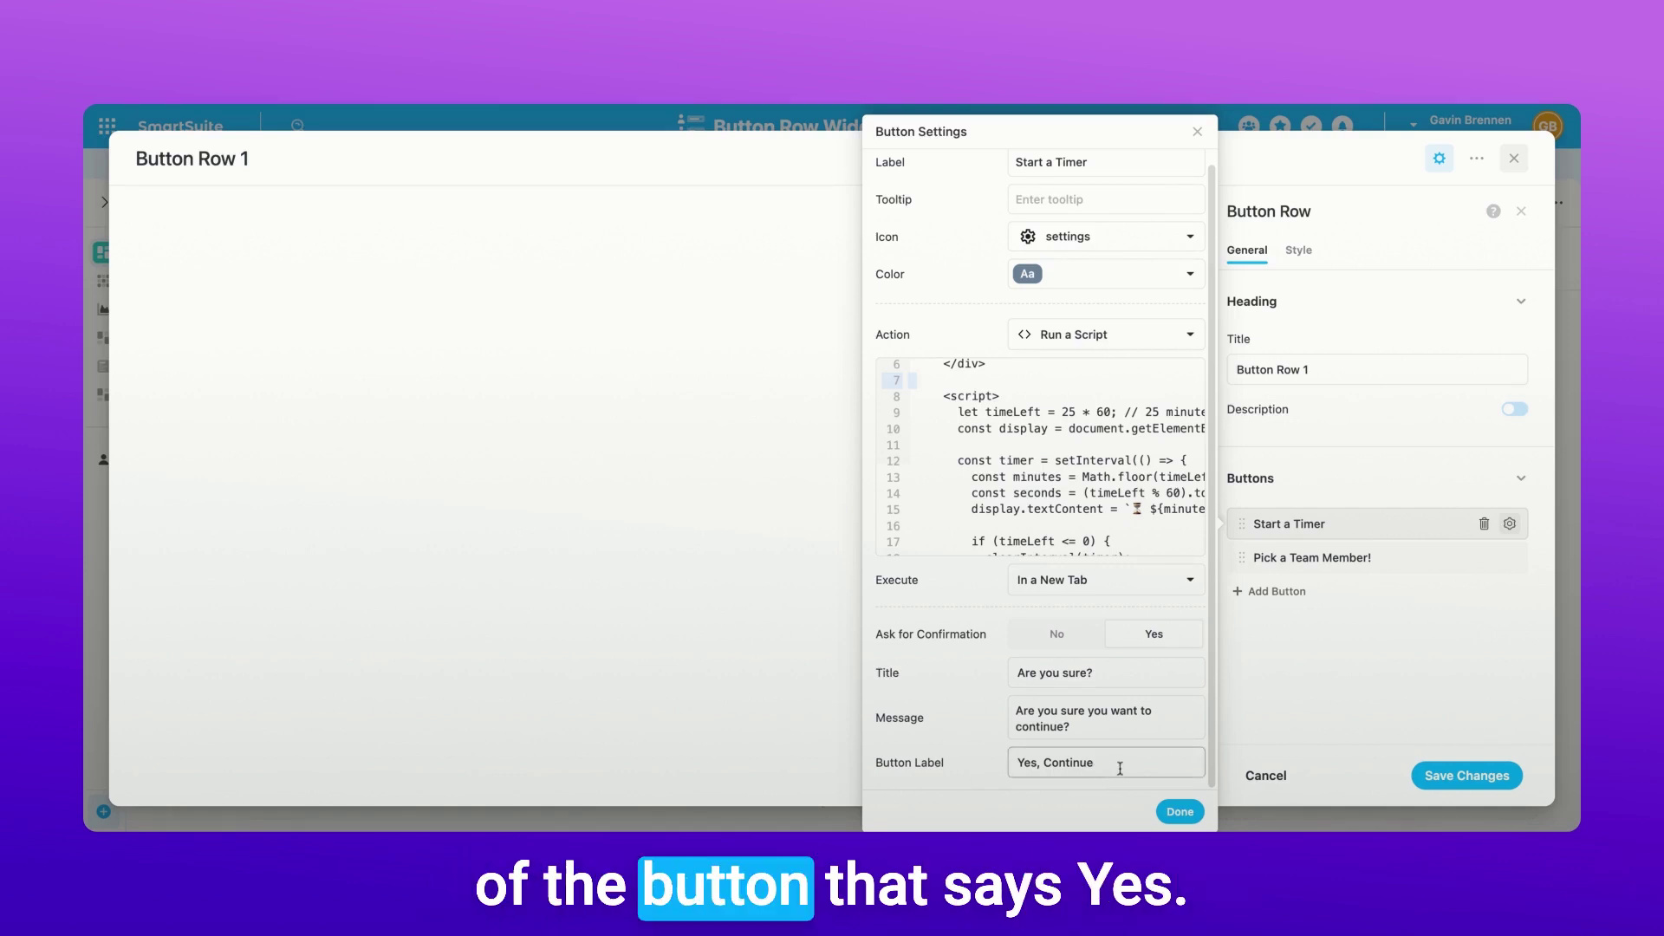
- Close Start a Timer's settings to return to Button Row 1's button list
{"action": "left_click", "coordinate": [1179, 812]}
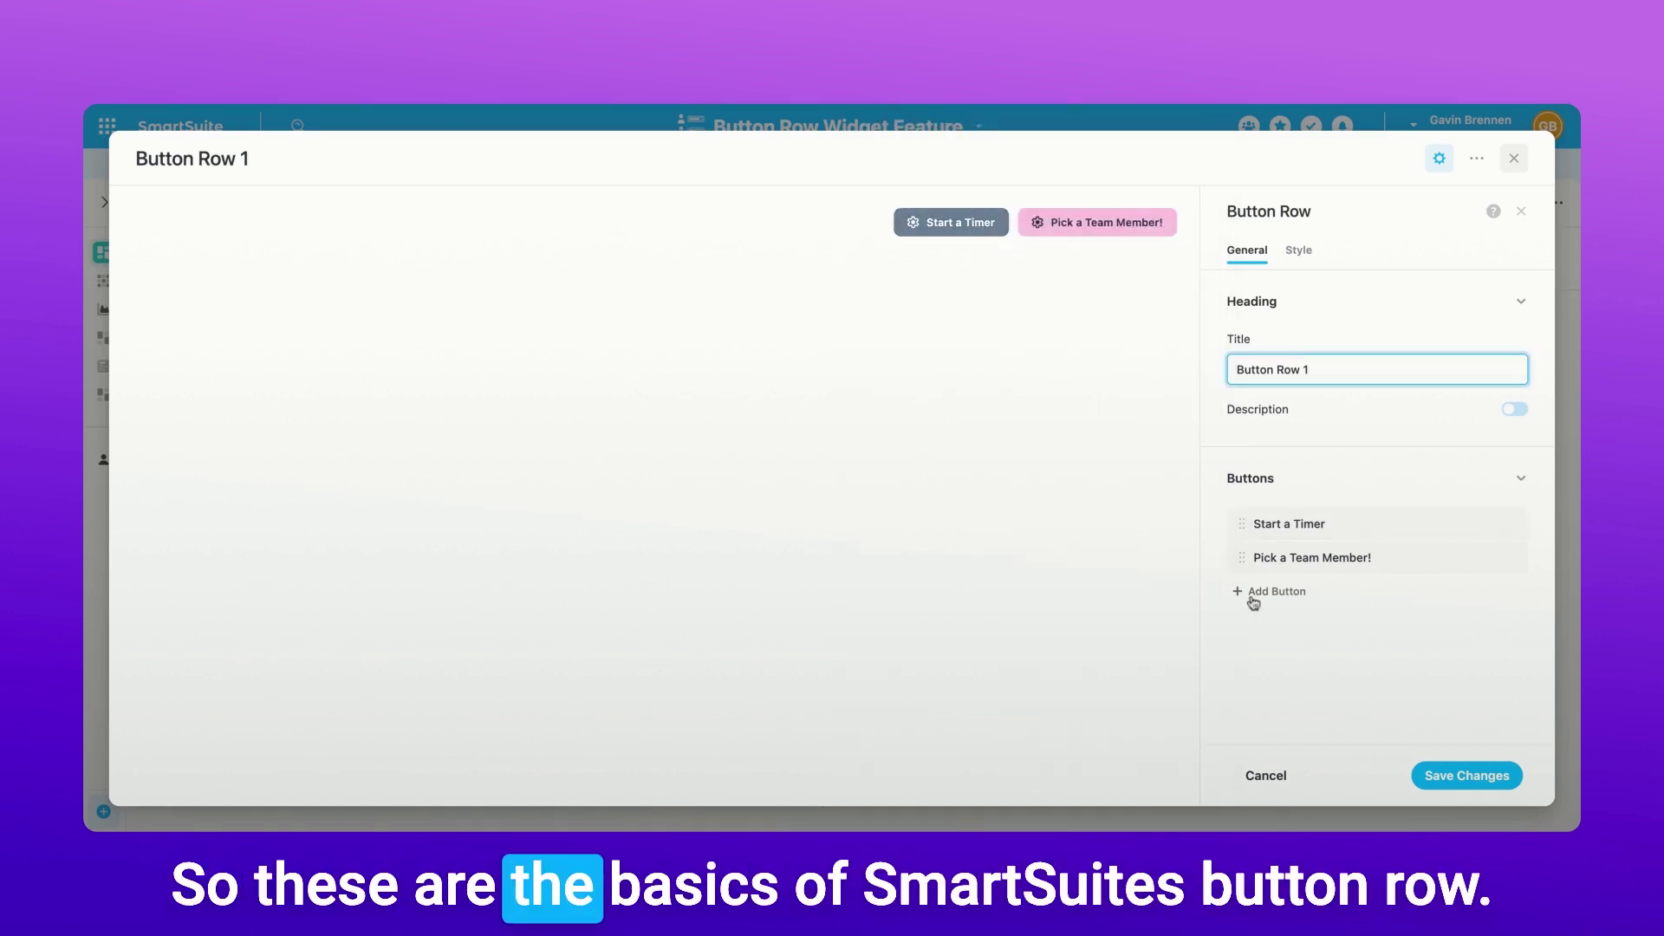